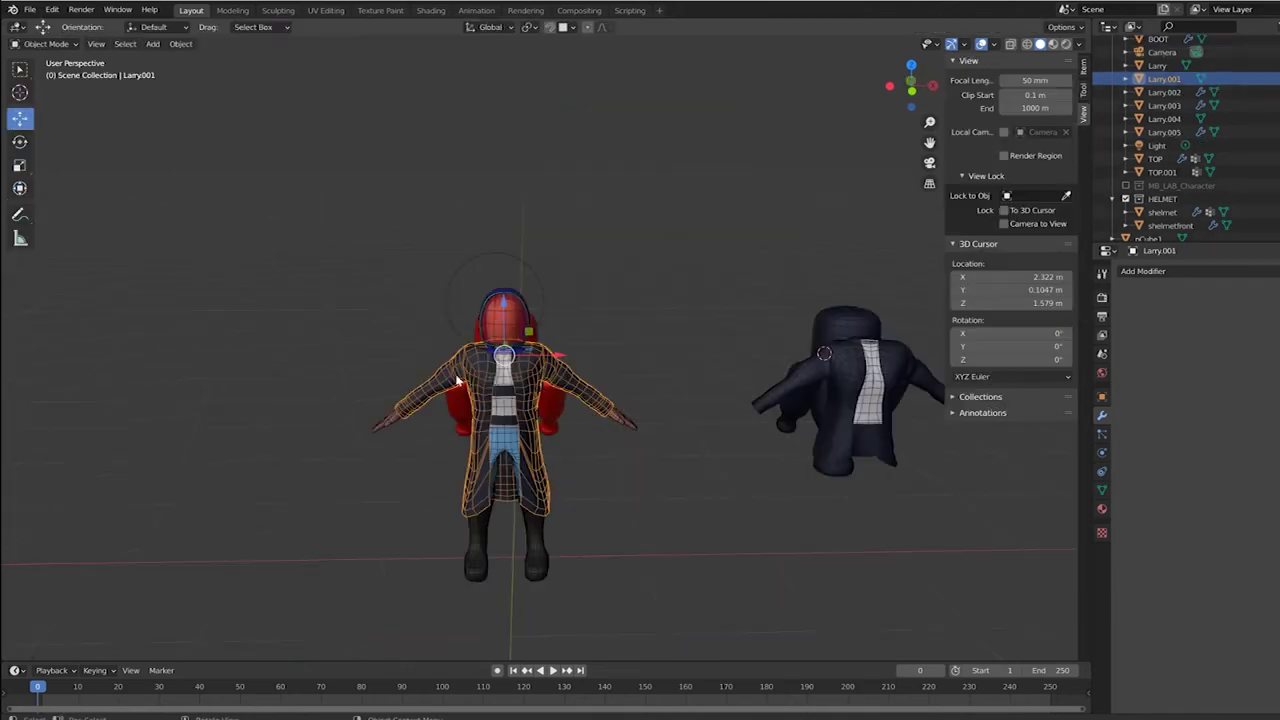
Add a Catmull-Clark Subdivision Surface modifier with viewport level 2 to the character's coat and apply it.
{"action": "left_click", "coordinate": [1150, 272]}
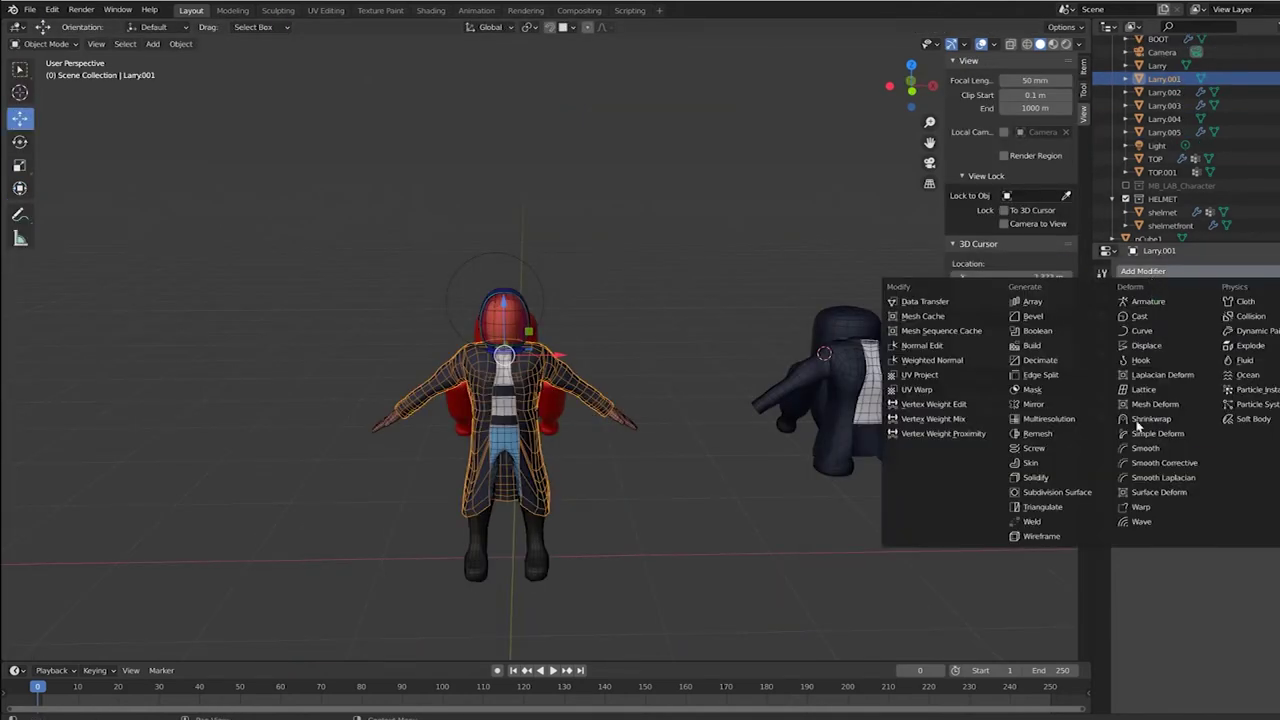
{"action": "left_click", "coordinate": [1060, 493]}
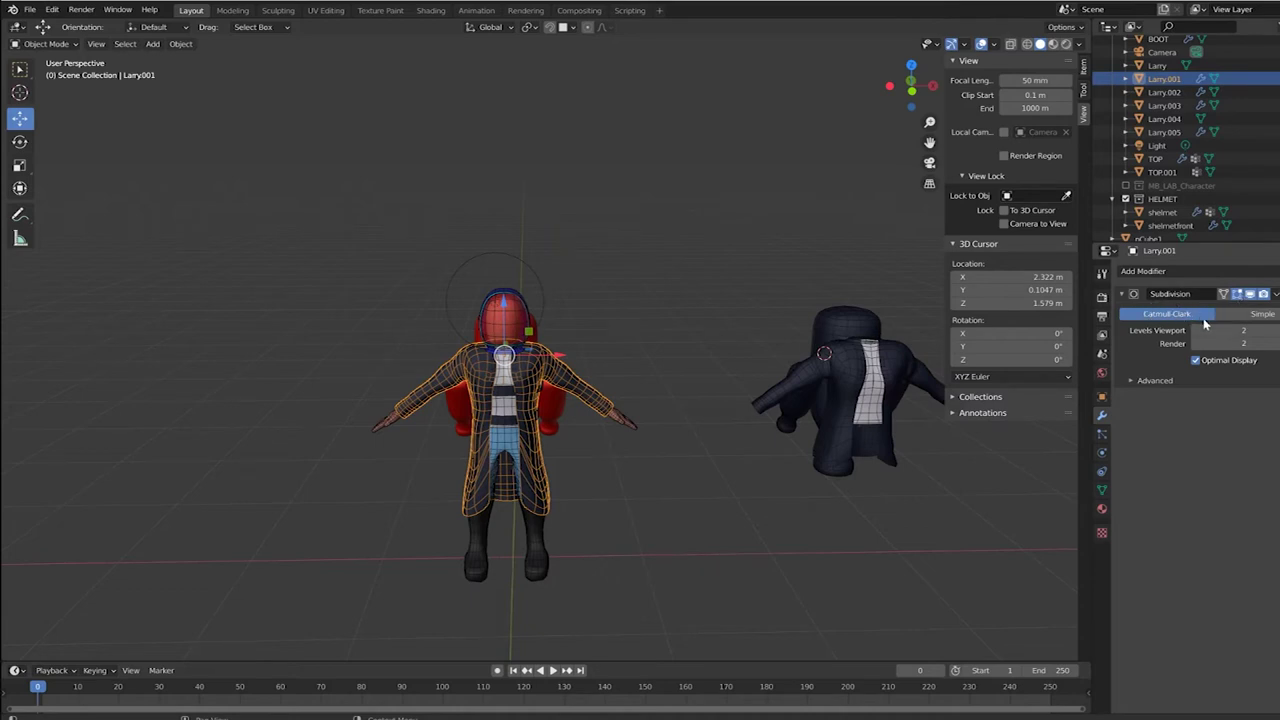
{"action": "left_click", "coordinate": [1275, 294]}
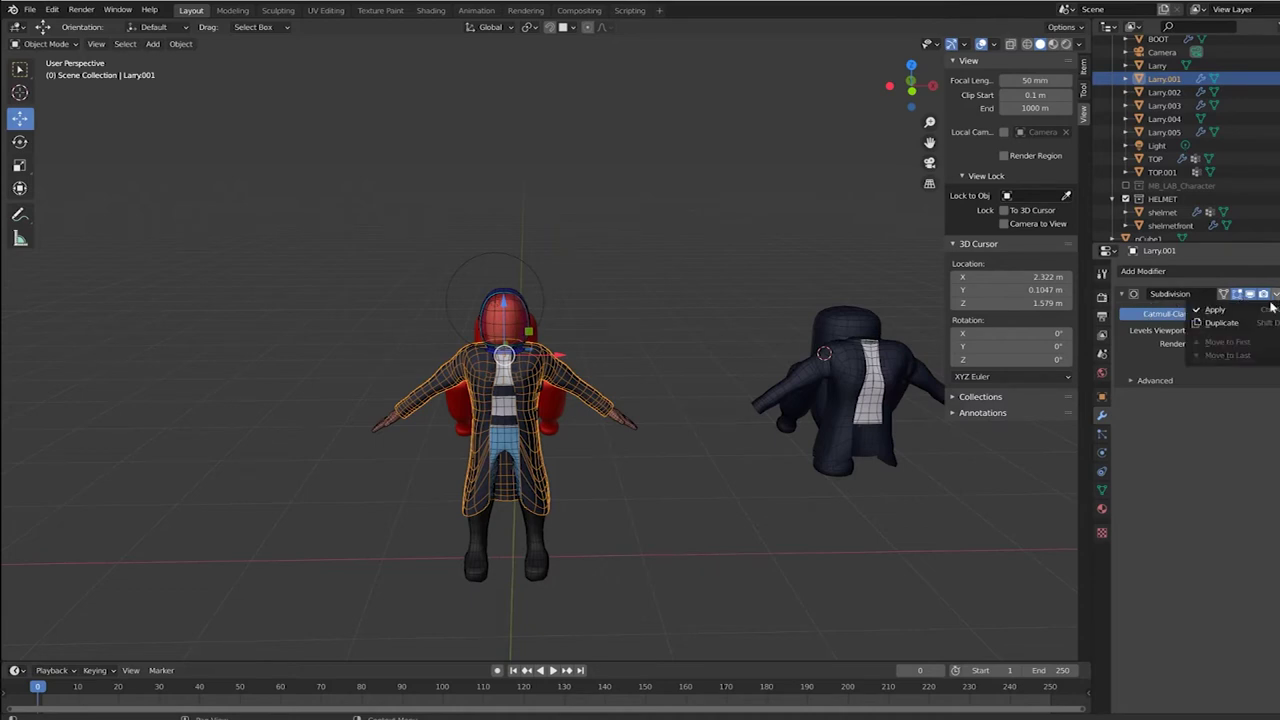
{"action": "left_click", "coordinate": [1214, 310]}
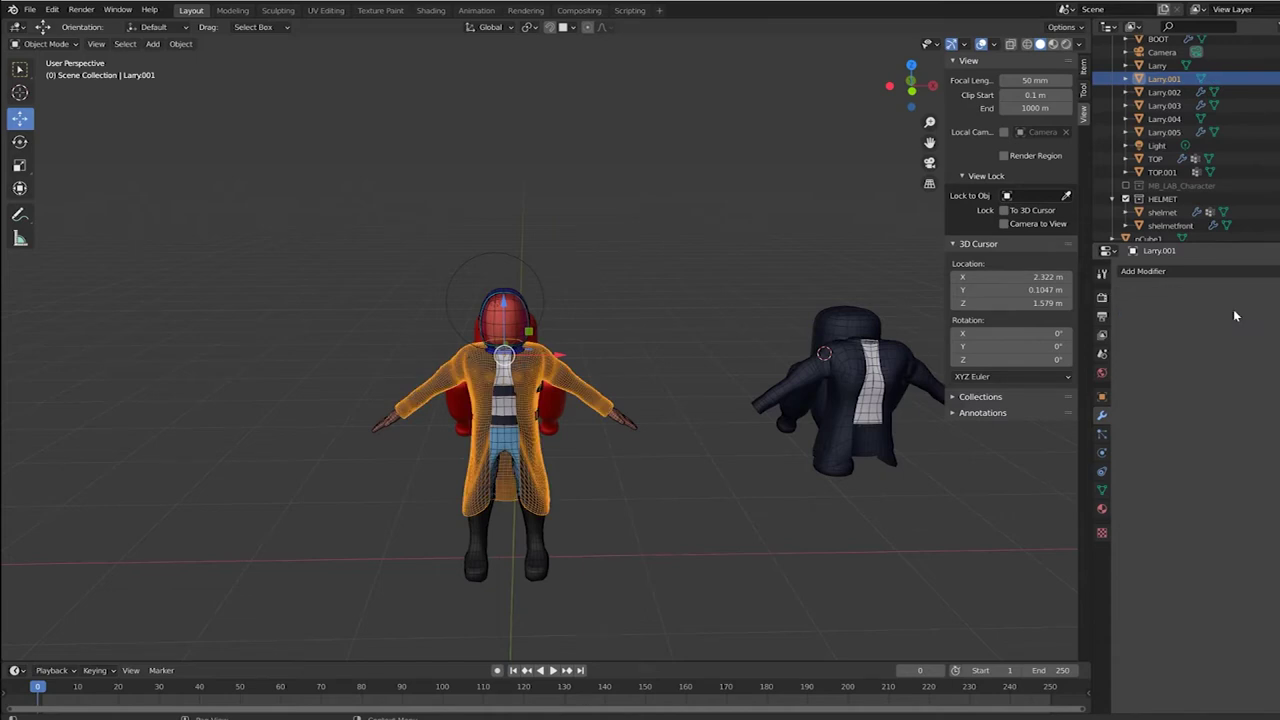
{"action": "scroll", "coordinate": [493, 445], "scroll_direction": "up", "scroll_amount": 5}
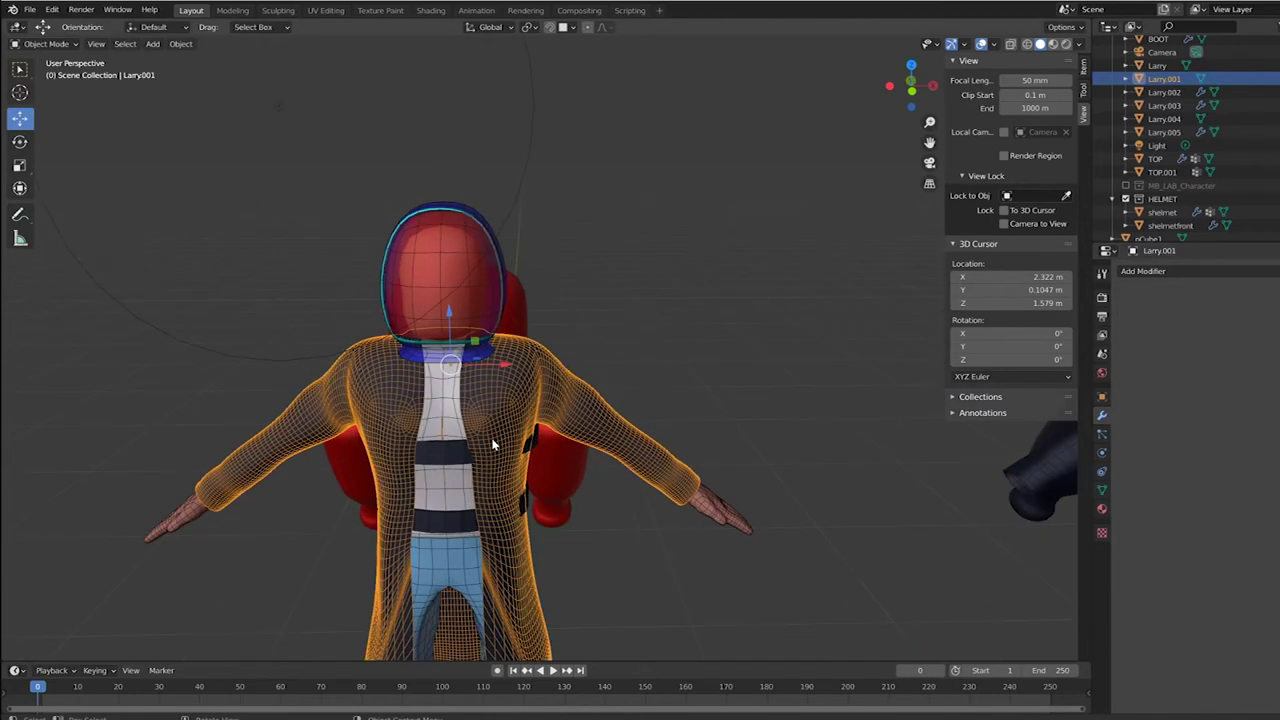
{"action": "scroll", "coordinate": [493, 445], "scroll_direction": "down", "scroll_amount": 4}
{"action": "left_click", "coordinate": [40, 44]}
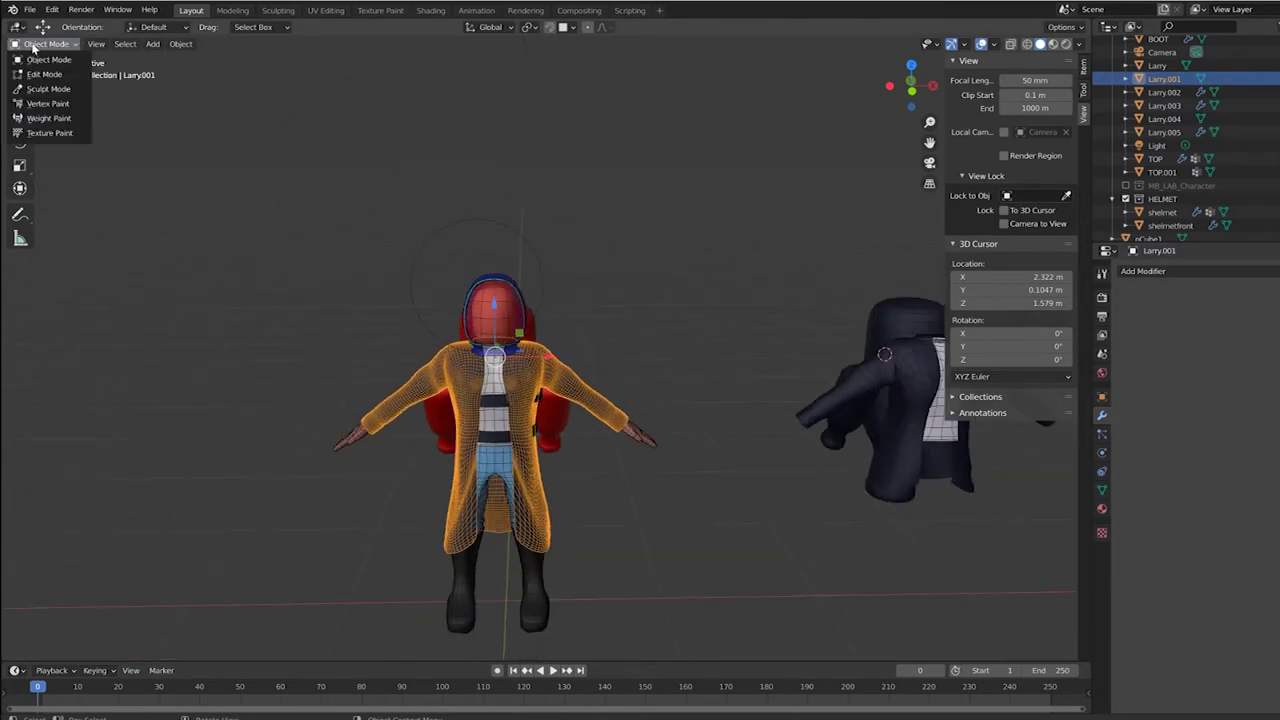
{"action": "left_click", "coordinate": [40, 88]}
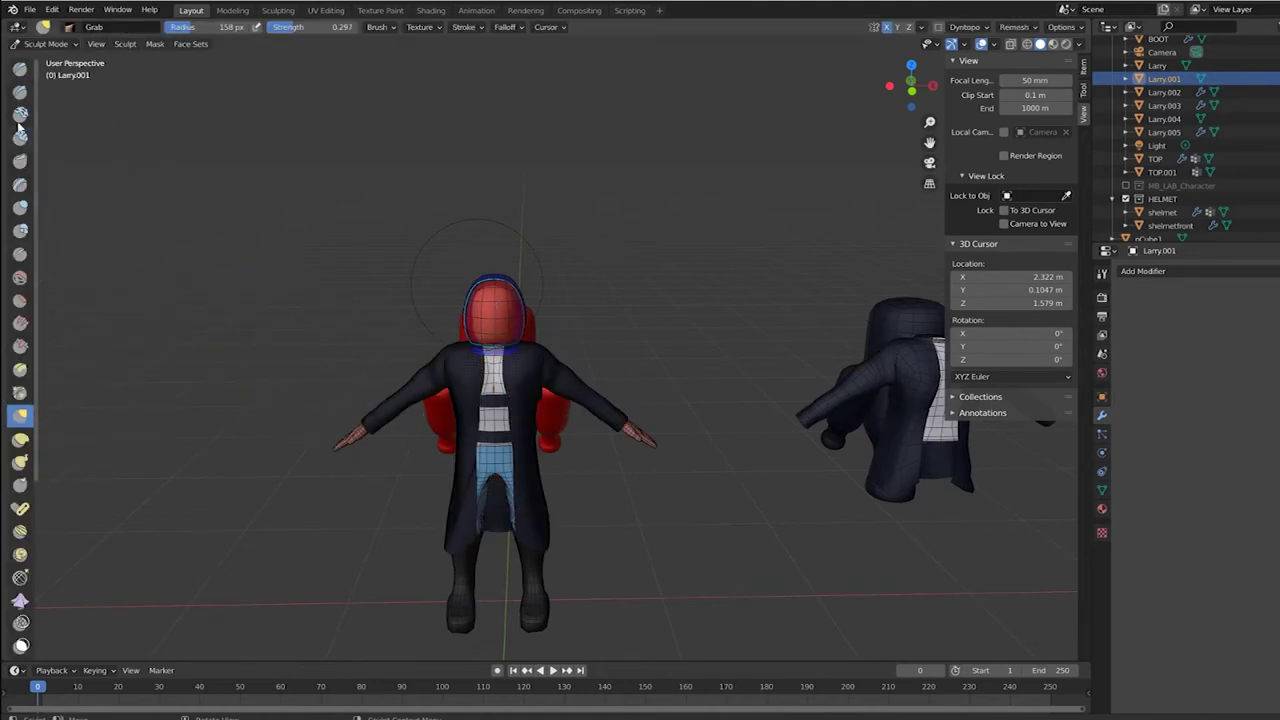
{"action": "left_click", "coordinate": [40, 44]}
{"action": "left_click", "coordinate": [45, 58]}
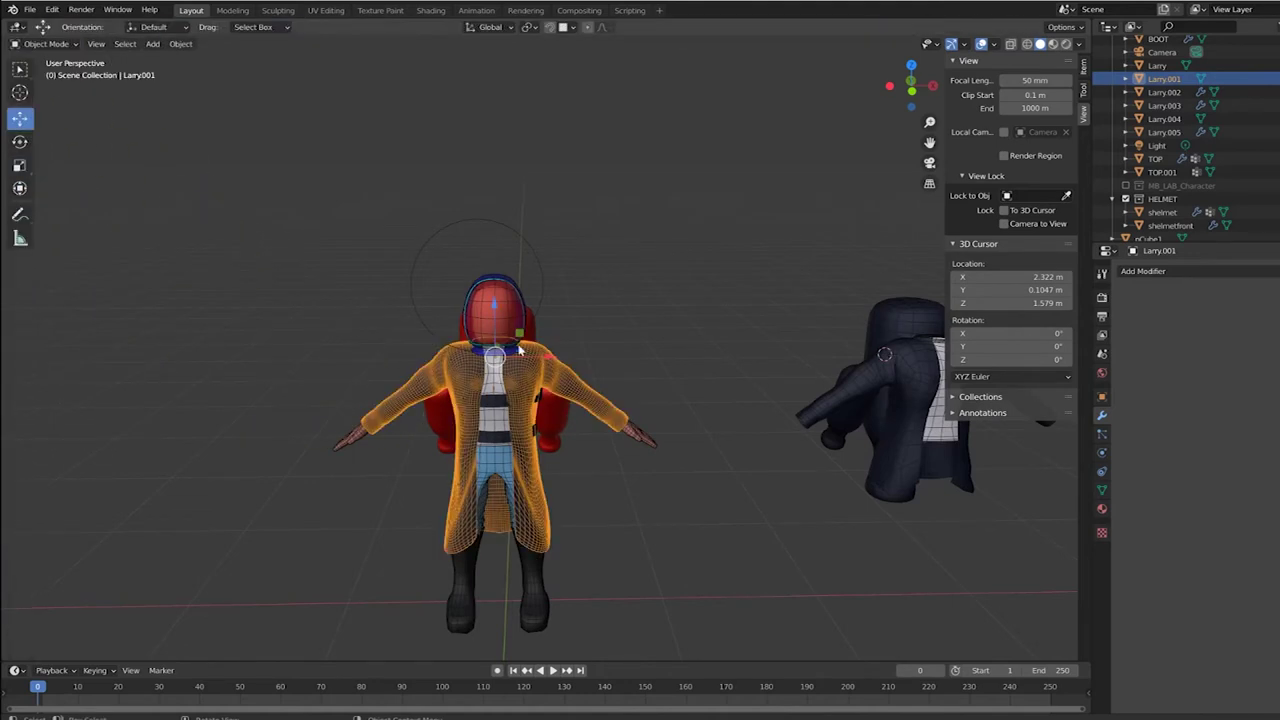
Duplicate the coat, place the copy about 2.22 m away along negative X, and deselect it.
{"action": "key", "text": "shift+d"}
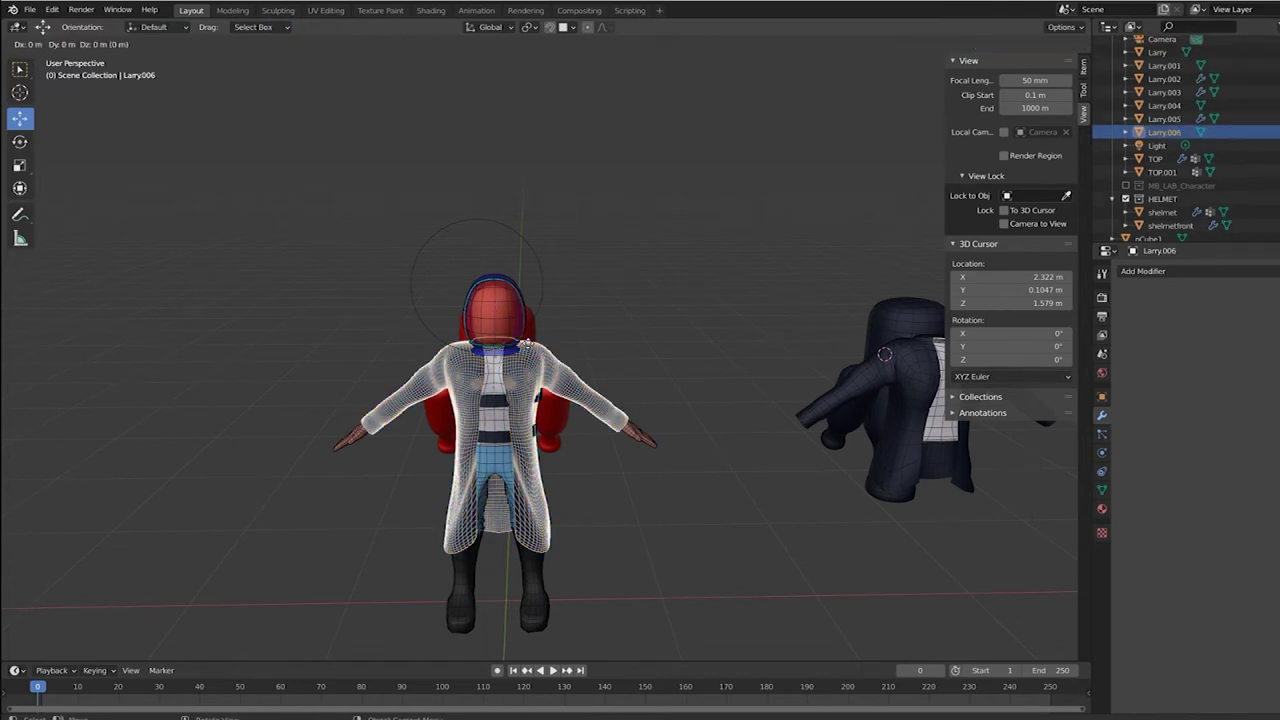
{"action": "key", "text": "x"}
{"action": "left_click", "coordinate": [250, 508]}
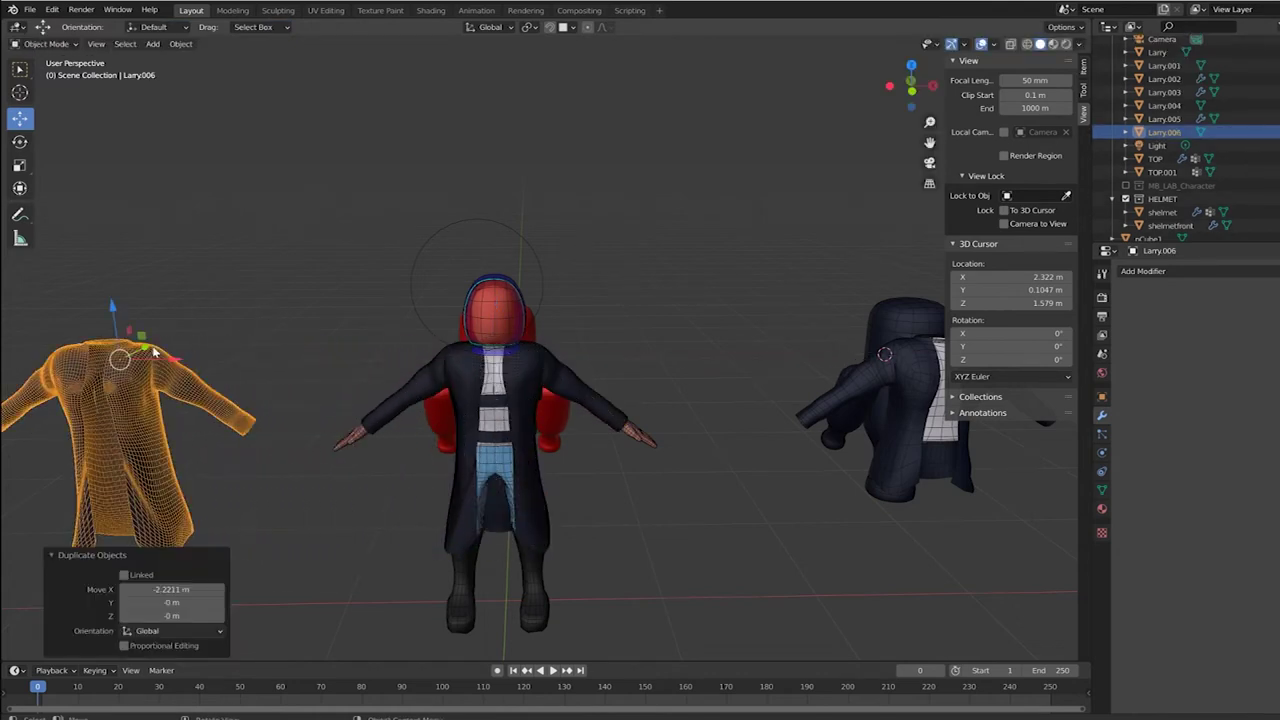
{"action": "left_click", "coordinate": [283, 558]}
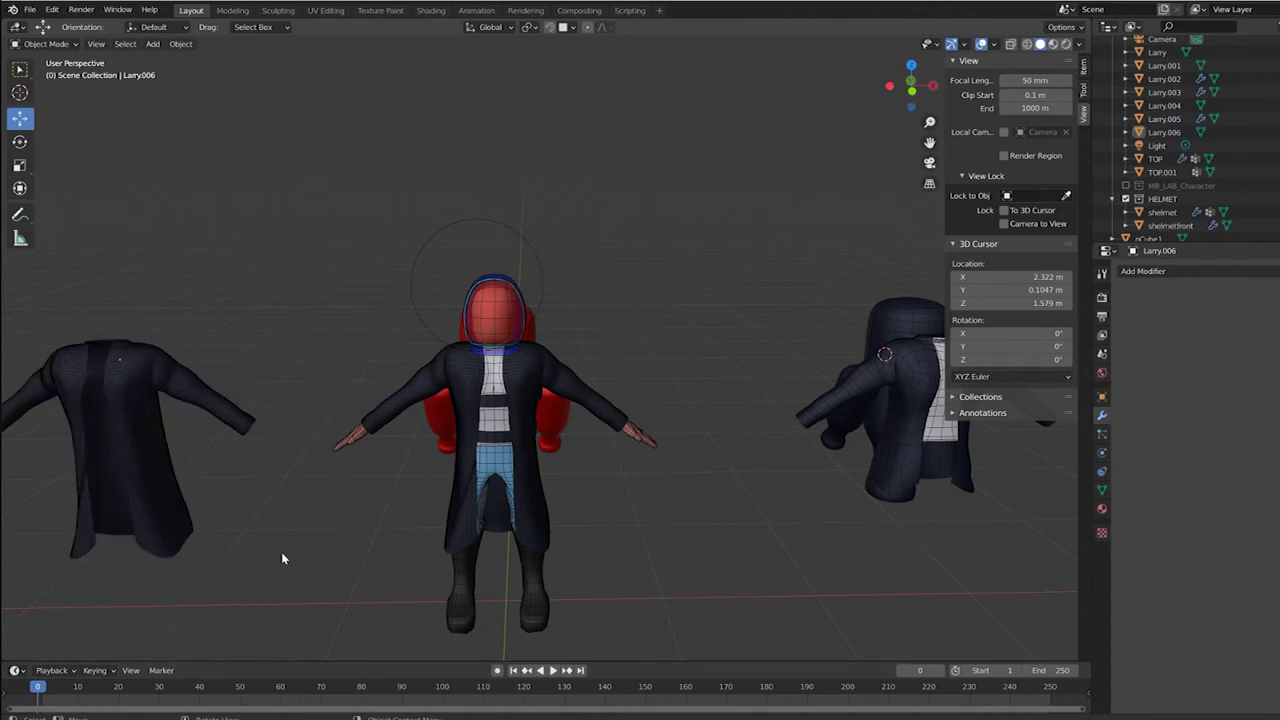
Put the duplicated coat into Sculpt Mode and choose the Cloth brush.
{"action": "middle_click_drag", "start_coordinate": [268, 556], "coordinate": [475, 503]}
{"action": "scroll", "coordinate": [572, 517], "scroll_direction": "up", "scroll_amount": 3}
{"action": "left_click", "coordinate": [475, 503]}
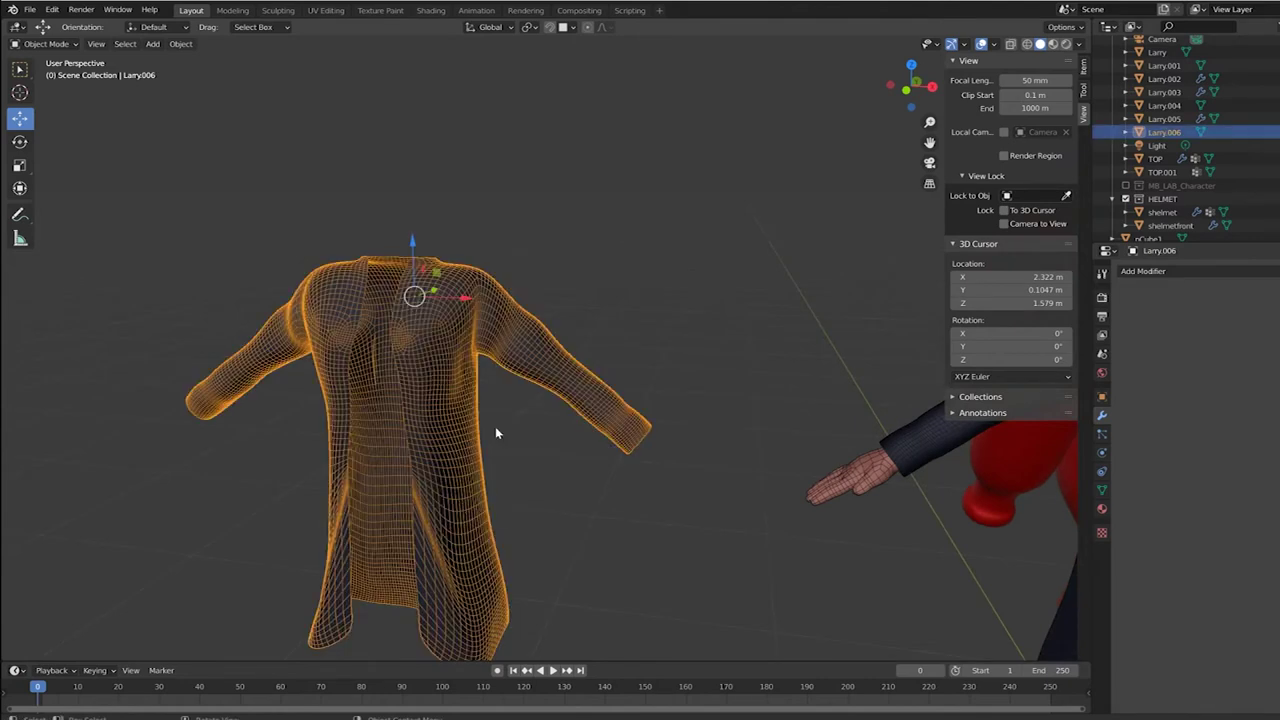
{"action": "left_click", "coordinate": [45, 44]}
{"action": "left_click", "coordinate": [48, 89]}
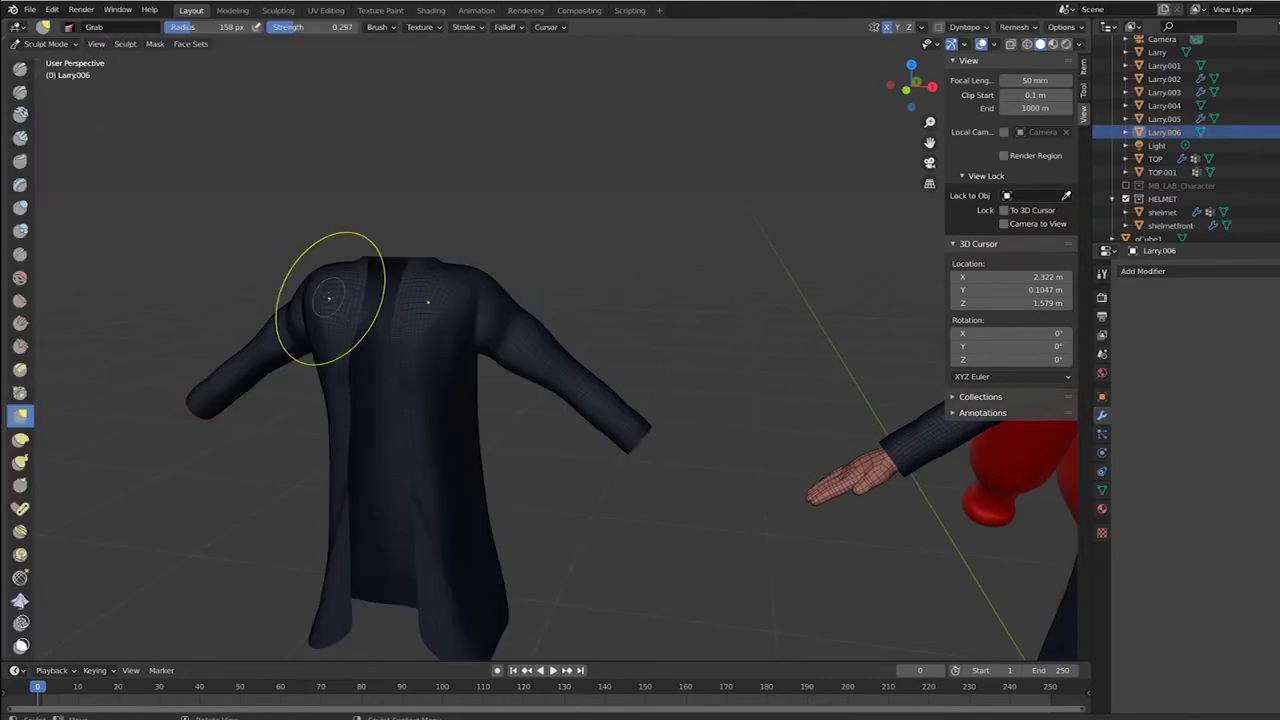
{"action": "left_click", "coordinate": [19, 603]}
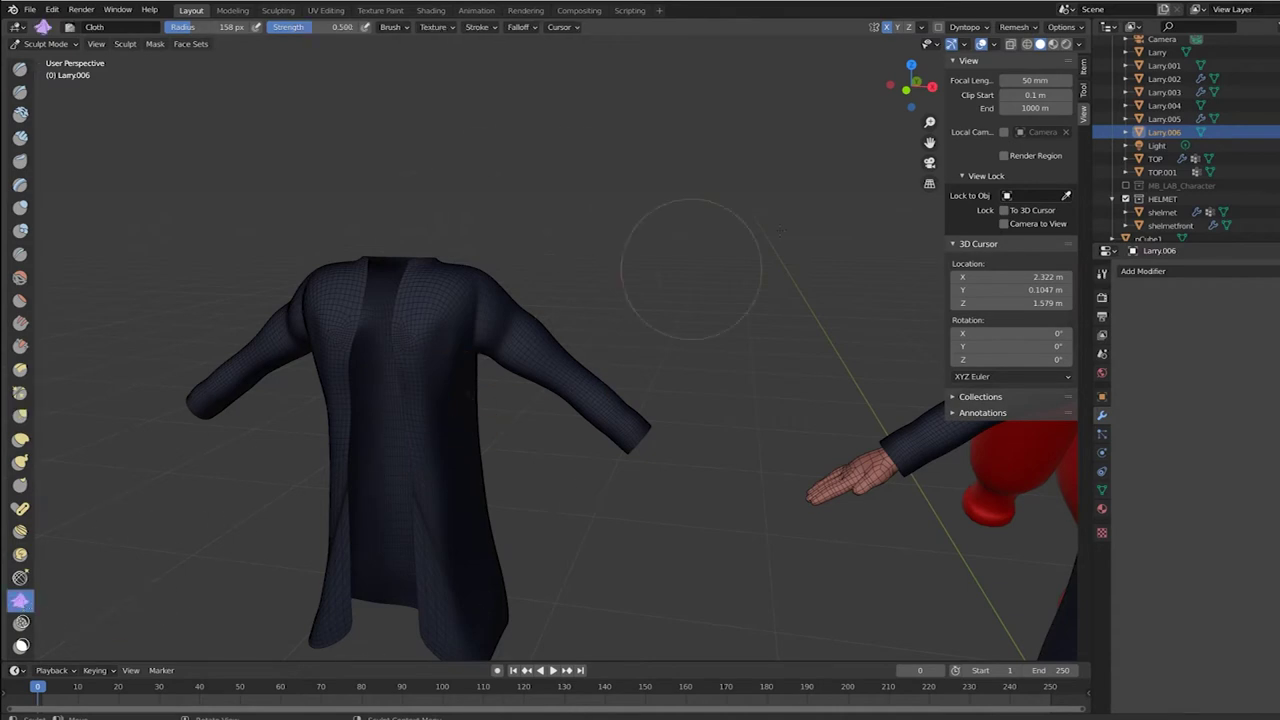
Set the Cloth brush's simulation limit to 1.128 and pull folds into the front and lower back of the duplicated coat.
{"action": "left_click", "coordinate": [1084, 92]}
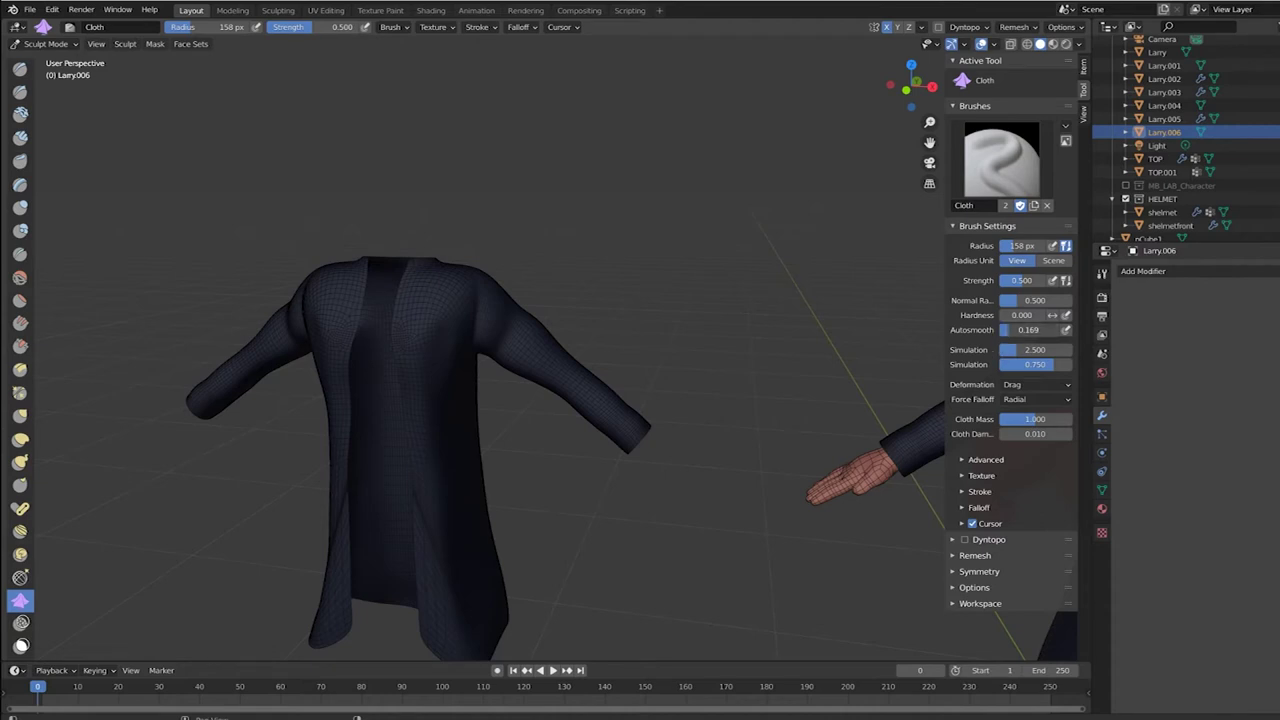
{"action": "mouse_move", "coordinate": [476, 462]}
{"action": "left_mouse_down"}
{"action": "mouse_move", "coordinate": [414, 486]}
{"action": "mouse_move", "coordinate": [430, 460]}
{"action": "mouse_move", "coordinate": [423, 443]}
{"action": "mouse_move", "coordinate": [438, 494]}
{"action": "mouse_move", "coordinate": [429, 414]}
{"action": "left_mouse_up"}
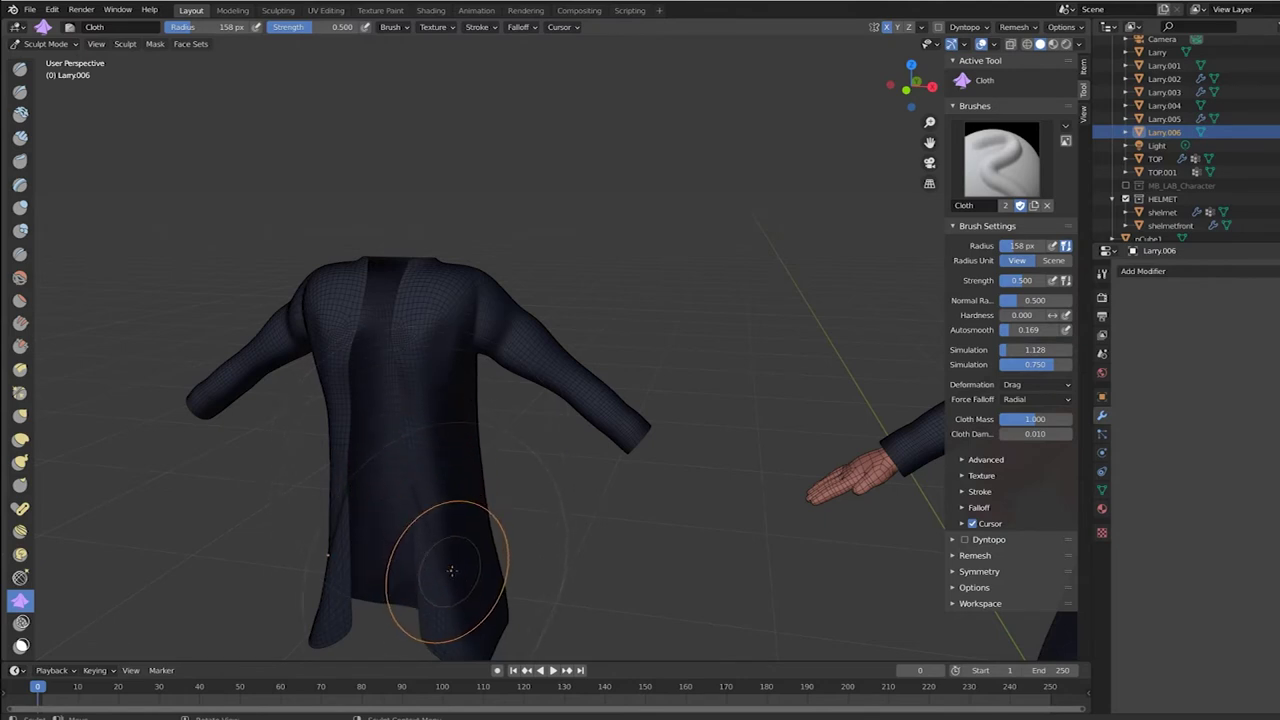
{"action": "mouse_move", "coordinate": [443, 571]}
{"action": "middle_mouse_down"}
{"action": "mouse_move", "coordinate": [697, 533]}
{"action": "mouse_move", "coordinate": [728, 543]}
{"action": "middle_mouse_up"}
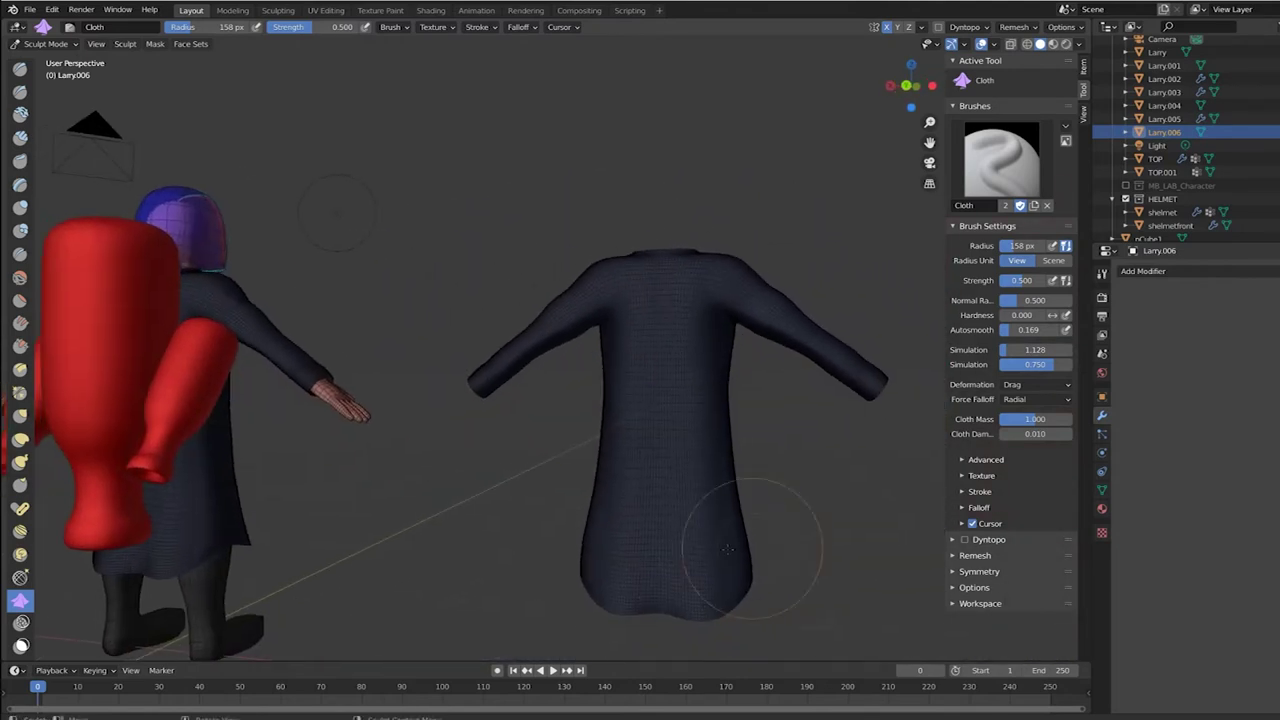
{"action": "mouse_move", "coordinate": [693, 560]}
{"action": "left_mouse_down"}
{"action": "mouse_move", "coordinate": [676, 571]}
{"action": "mouse_move", "coordinate": [690, 594]}
{"action": "left_mouse_up"}
{"action": "mouse_move", "coordinate": [760, 540]}
{"action": "middle_mouse_down"}
{"action": "mouse_move", "coordinate": [683, 548]}
{"action": "mouse_move", "coordinate": [705, 537]}
{"action": "middle_mouse_up"}
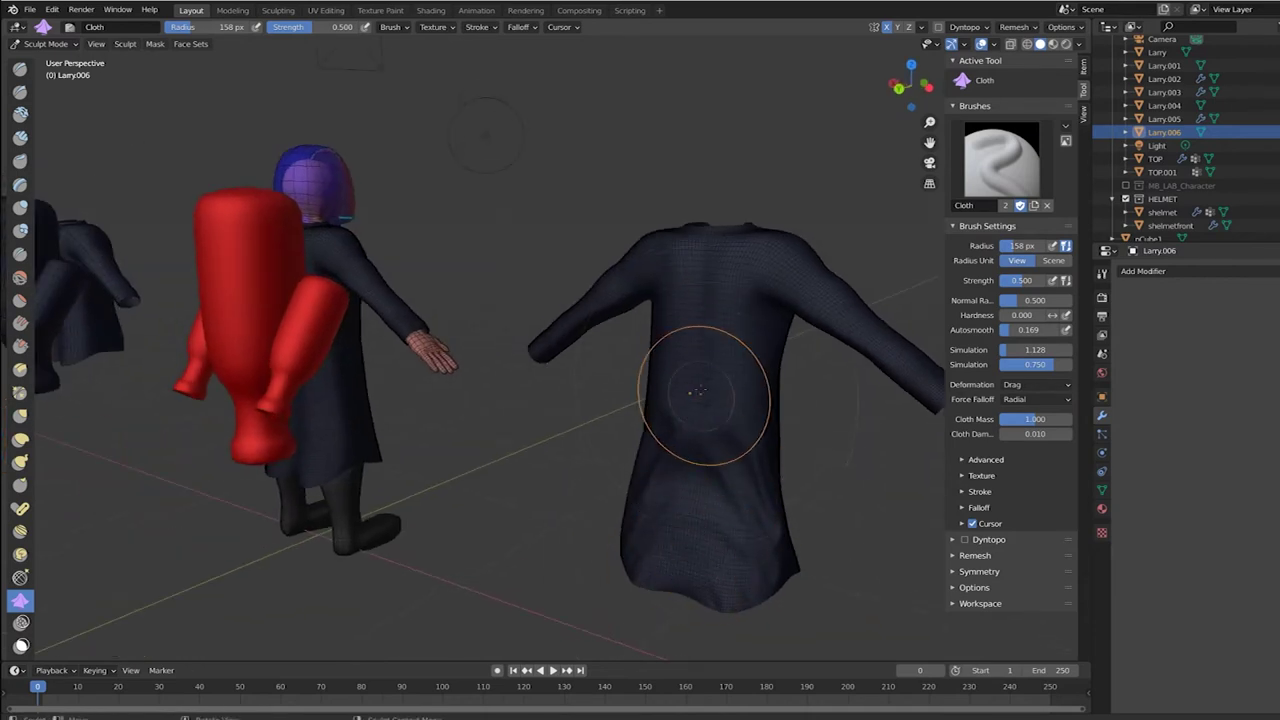
{"action": "left_click_drag", "start_coordinate": [705, 392], "coordinate": [716, 401]}
{"action": "mouse_move", "coordinate": [728, 338]}
{"action": "middle_mouse_down"}
{"action": "mouse_move", "coordinate": [730, 440]}
{"action": "mouse_move", "coordinate": [601, 447]}
{"action": "middle_mouse_up"}
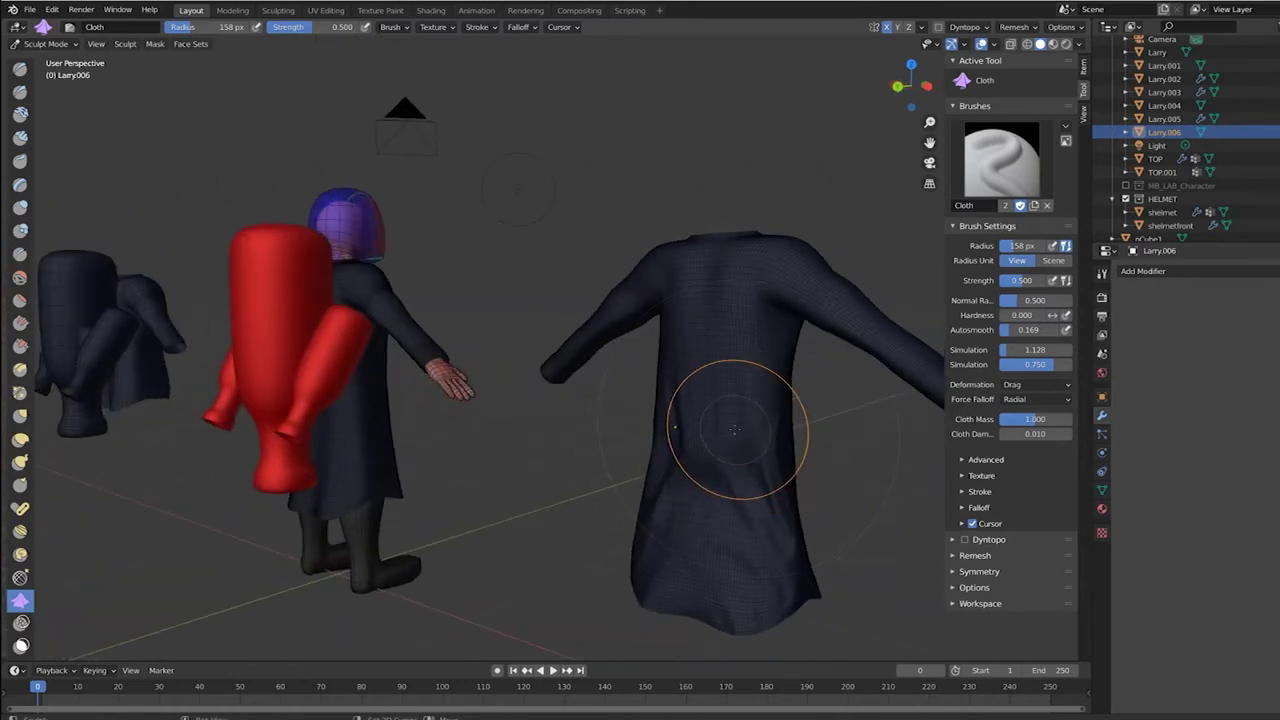
{"action": "left_click_drag", "start_coordinate": [737, 431], "coordinate": [735, 536], "text": "shift"}
{"action": "mouse_move", "coordinate": [658, 444]}
{"action": "left_mouse_down"}
{"action": "mouse_move", "coordinate": [663, 548]}
{"action": "mouse_move", "coordinate": [686, 574]}
{"action": "mouse_move", "coordinate": [760, 549]}
{"action": "mouse_move", "coordinate": [731, 568]}
{"action": "left_mouse_up"}
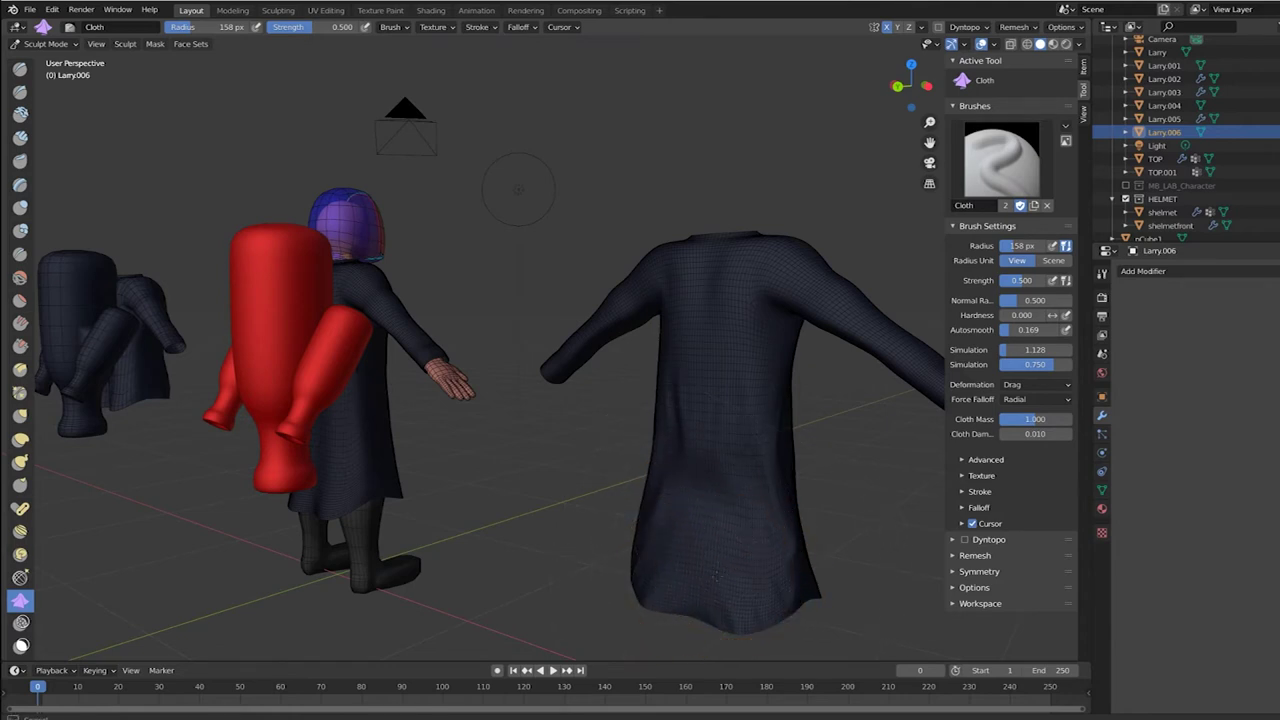
Drag cloth wrinkles across the front and sleeve of the duplicated coat.
{"action": "mouse_move", "coordinate": [737, 571]}
{"action": "middle_mouse_down"}
{"action": "mouse_move", "coordinate": [760, 565]}
{"action": "mouse_move", "coordinate": [727, 557]}
{"action": "mouse_move", "coordinate": [757, 480]}
{"action": "mouse_move", "coordinate": [700, 445]}
{"action": "mouse_move", "coordinate": [515, 422]}
{"action": "middle_mouse_up"}
{"action": "middle_click_drag", "start_coordinate": [358, 428], "coordinate": [425, 415]}
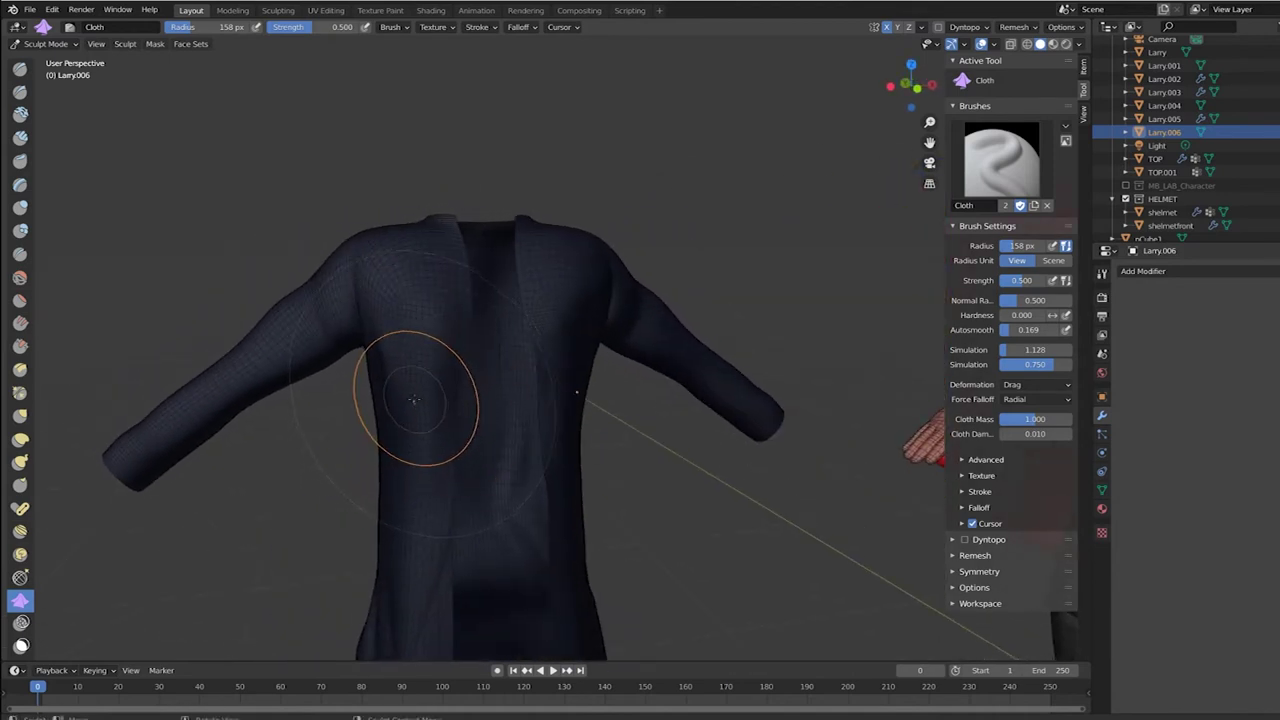
{"action": "mouse_move", "coordinate": [415, 400]}
{"action": "left_mouse_down"}
{"action": "mouse_move", "coordinate": [424, 464]}
{"action": "mouse_move", "coordinate": [397, 391]}
{"action": "mouse_move", "coordinate": [291, 337]}
{"action": "mouse_move", "coordinate": [255, 350]}
{"action": "left_mouse_up"}
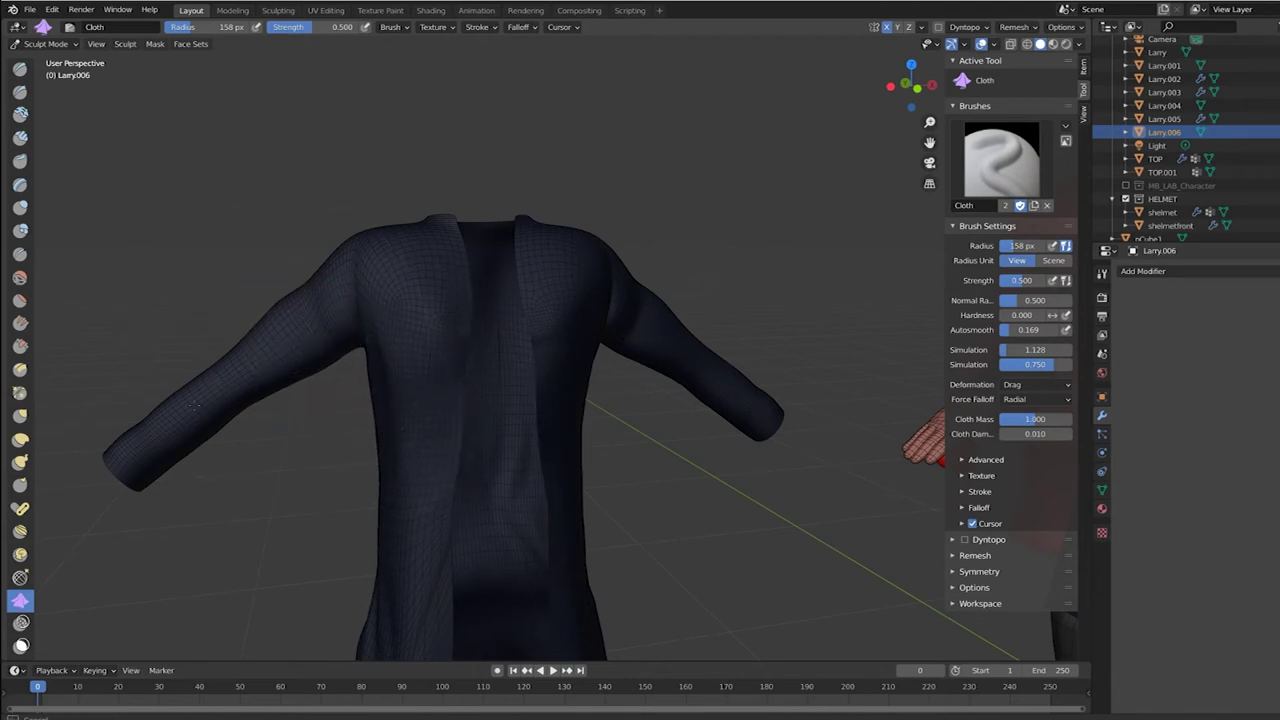
{"action": "middle_click_drag", "start_coordinate": [243, 400], "coordinate": [251, 357]}
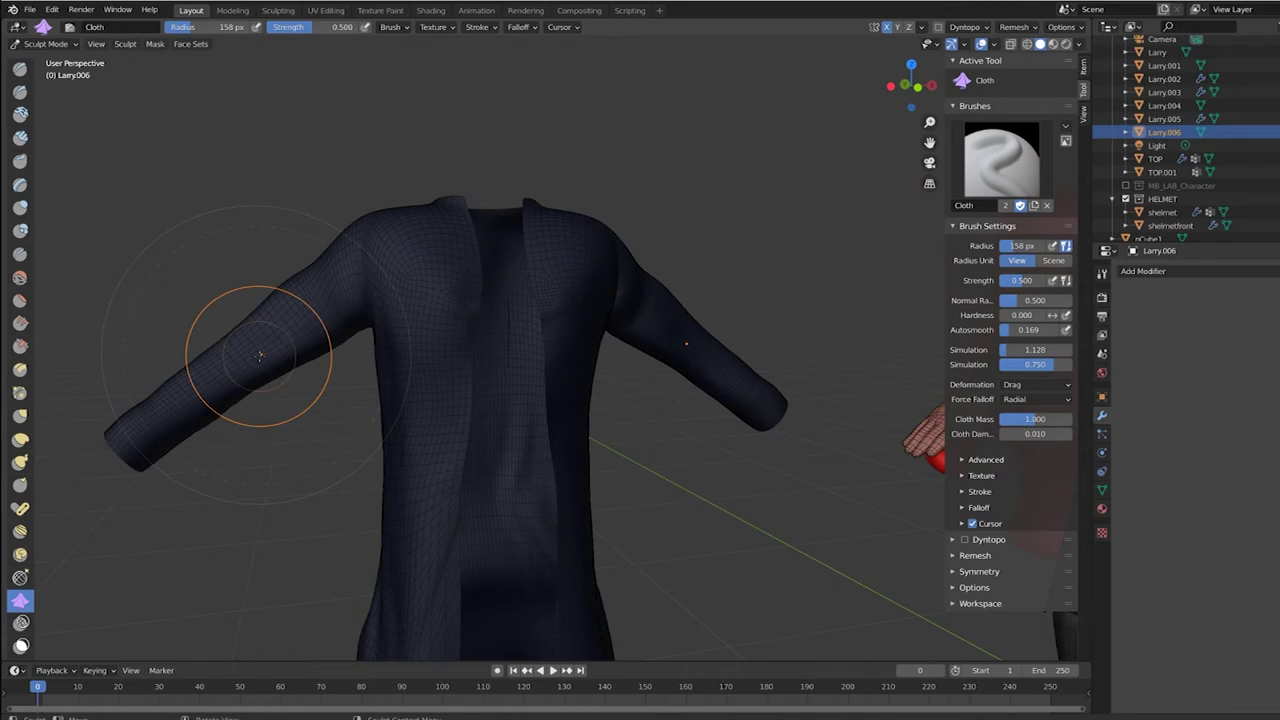
Reduce the Cloth brush radius to 79 px and sculpt finer folds down the coat's front opening and chest.
{"action": "key", "text": "f"}
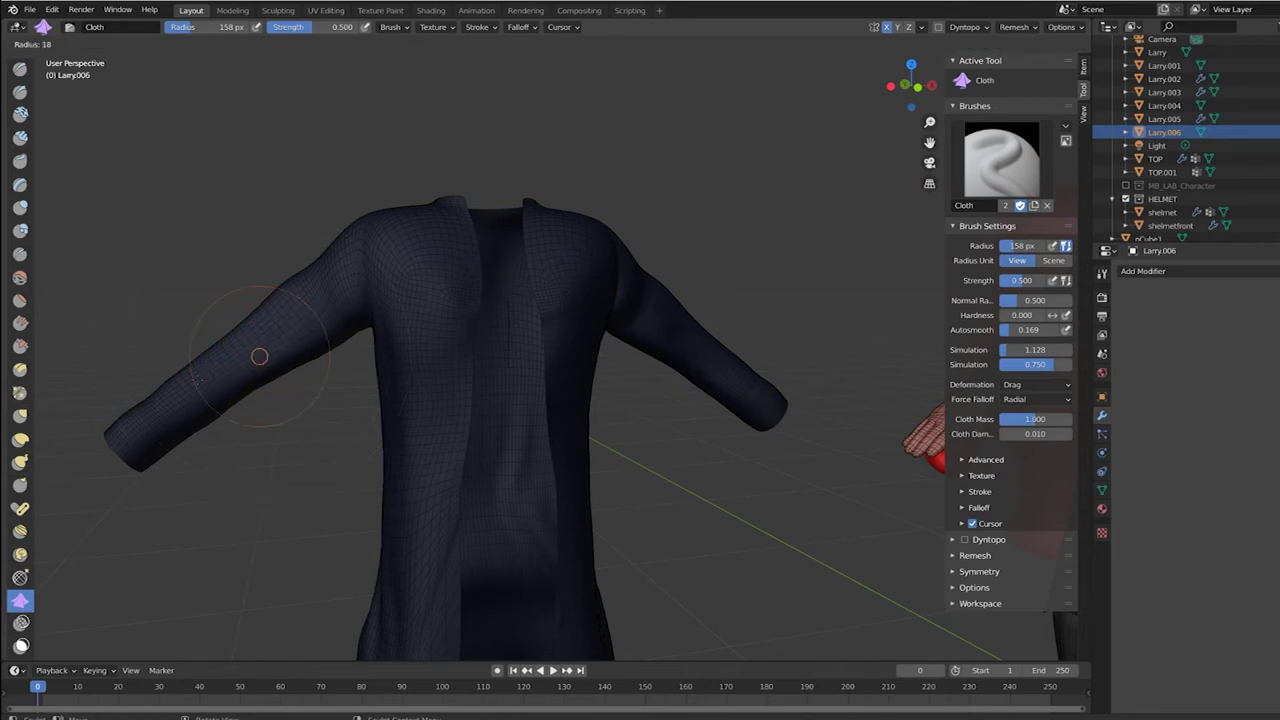
{"action": "left_click", "coordinate": [262, 357]}
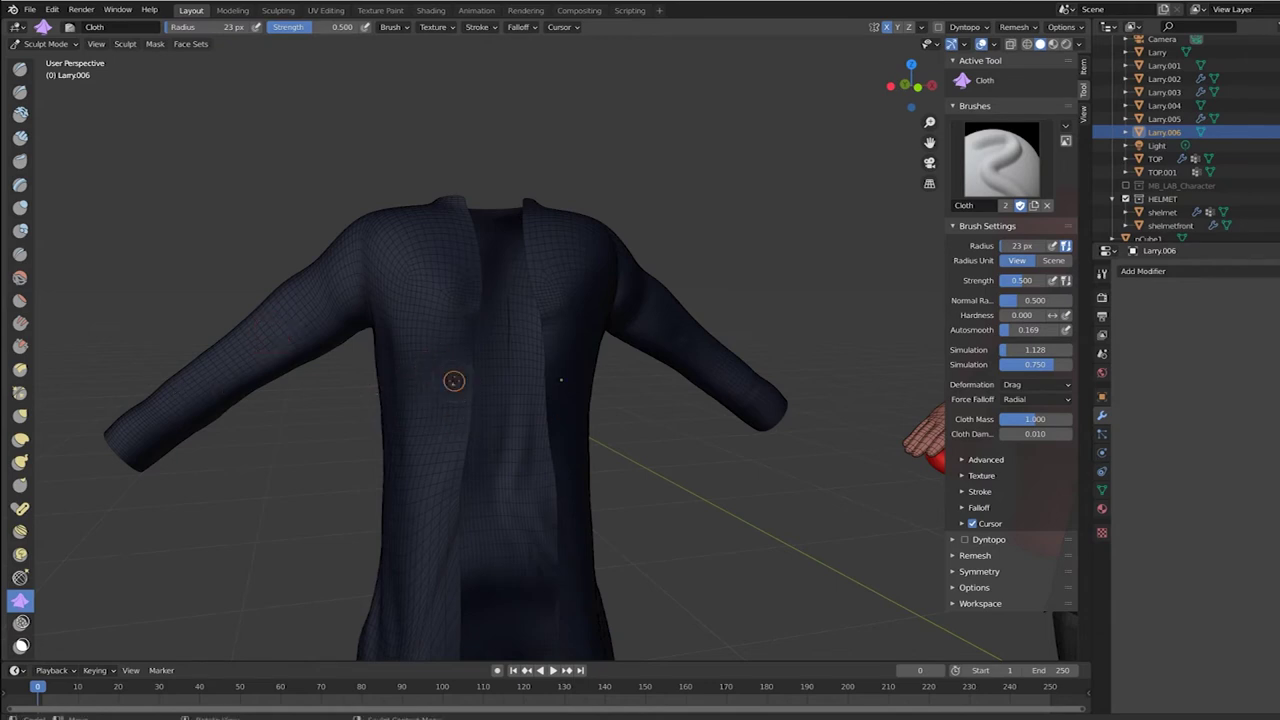
{"action": "key", "text": "f"}
{"action": "left_click", "coordinate": [478, 358]}
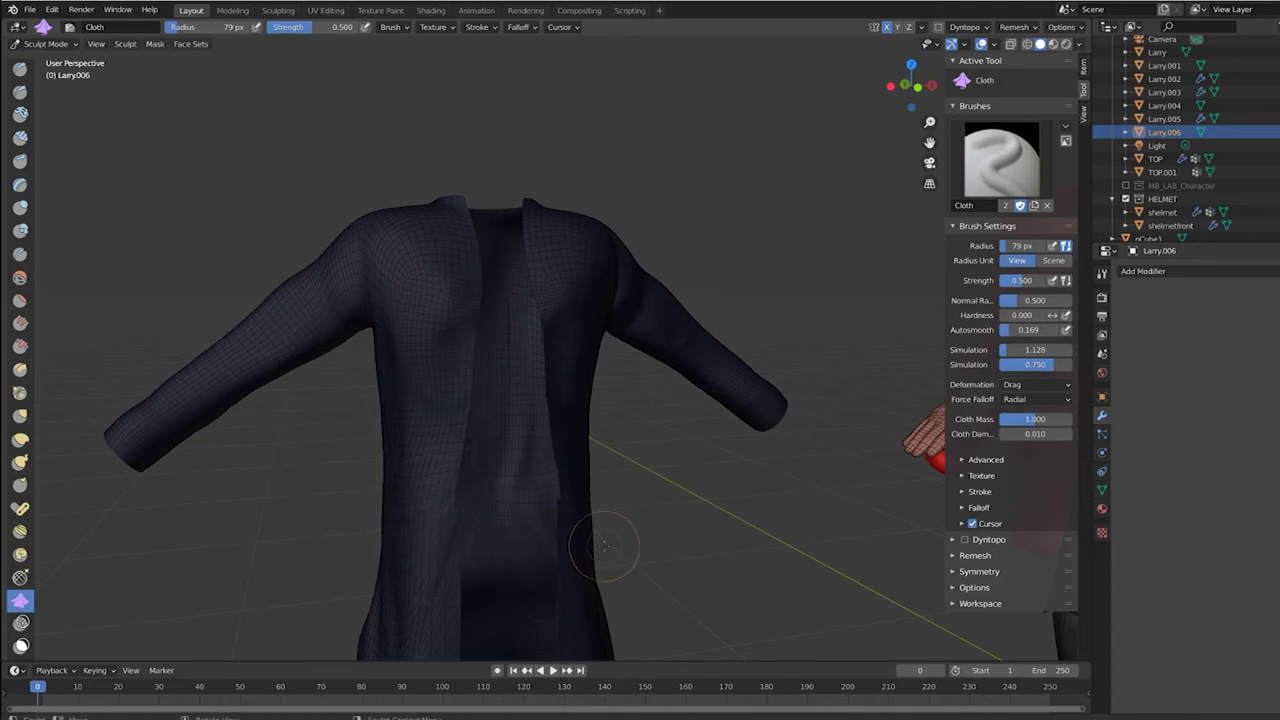
{"action": "middle_click_drag", "start_coordinate": [603, 545], "coordinate": [528, 457]}
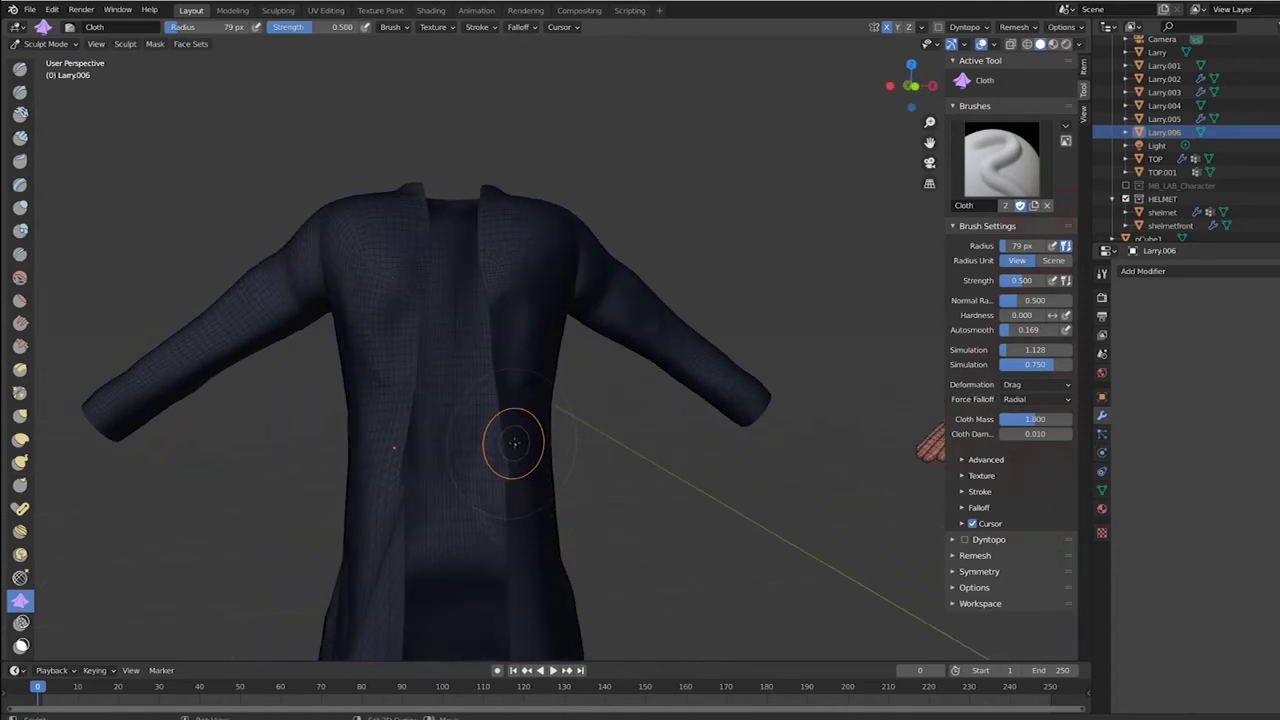
{"action": "left_click_drag", "start_coordinate": [514, 443], "coordinate": [517, 488]}
{"action": "mouse_move", "coordinate": [510, 550]}
{"action": "middle_mouse_down"}
{"action": "mouse_move", "coordinate": [640, 555]}
{"action": "mouse_move", "coordinate": [601, 558]}
{"action": "middle_mouse_up"}
{"action": "middle_click_drag", "start_coordinate": [549, 363], "coordinate": [415, 376]}
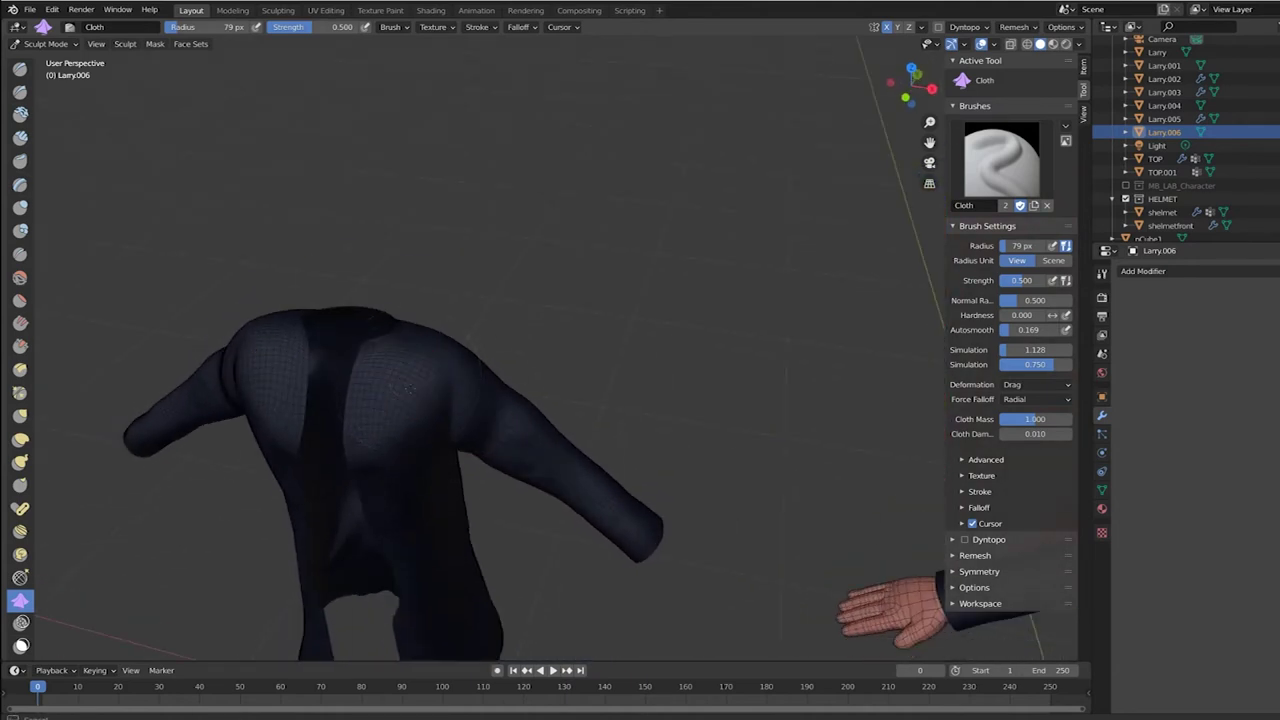
{"action": "middle_click_drag", "start_coordinate": [418, 403], "coordinate": [500, 330]}
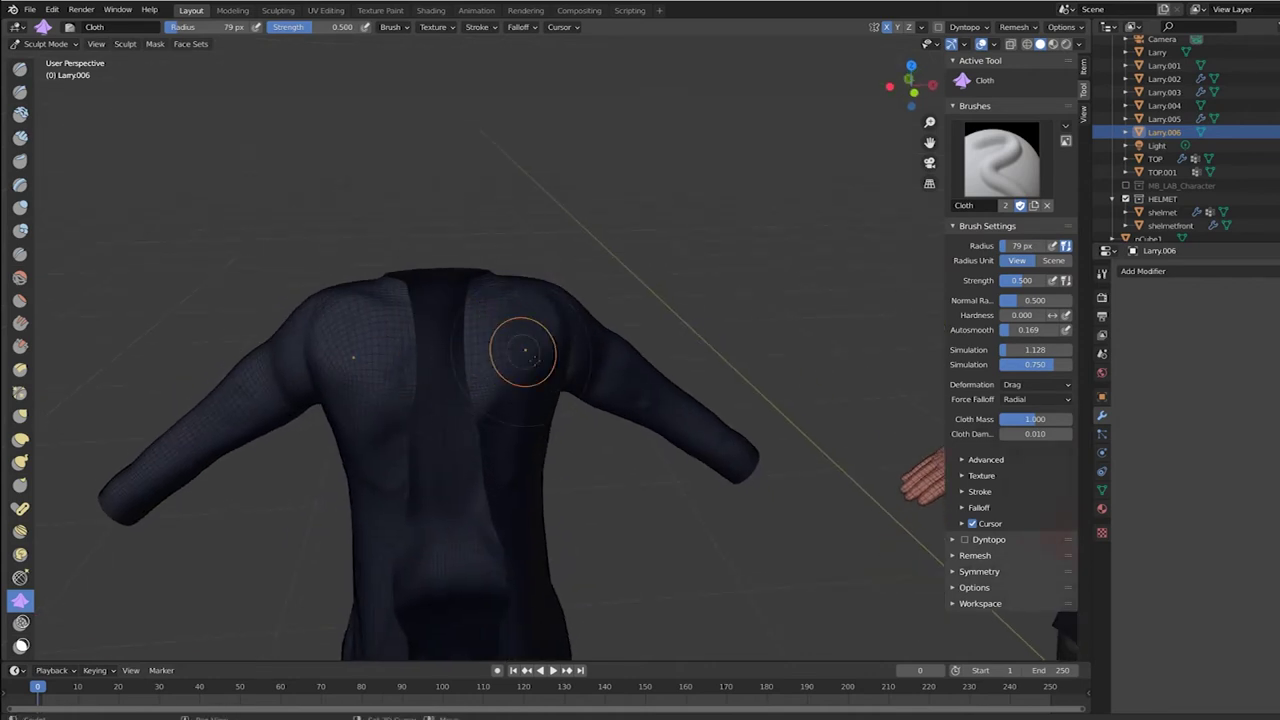
Sculpt small cloth folds into the lower back of the coat with the 79 px brush.
{"action": "middle_click_drag", "start_coordinate": [523, 352], "coordinate": [564, 412]}
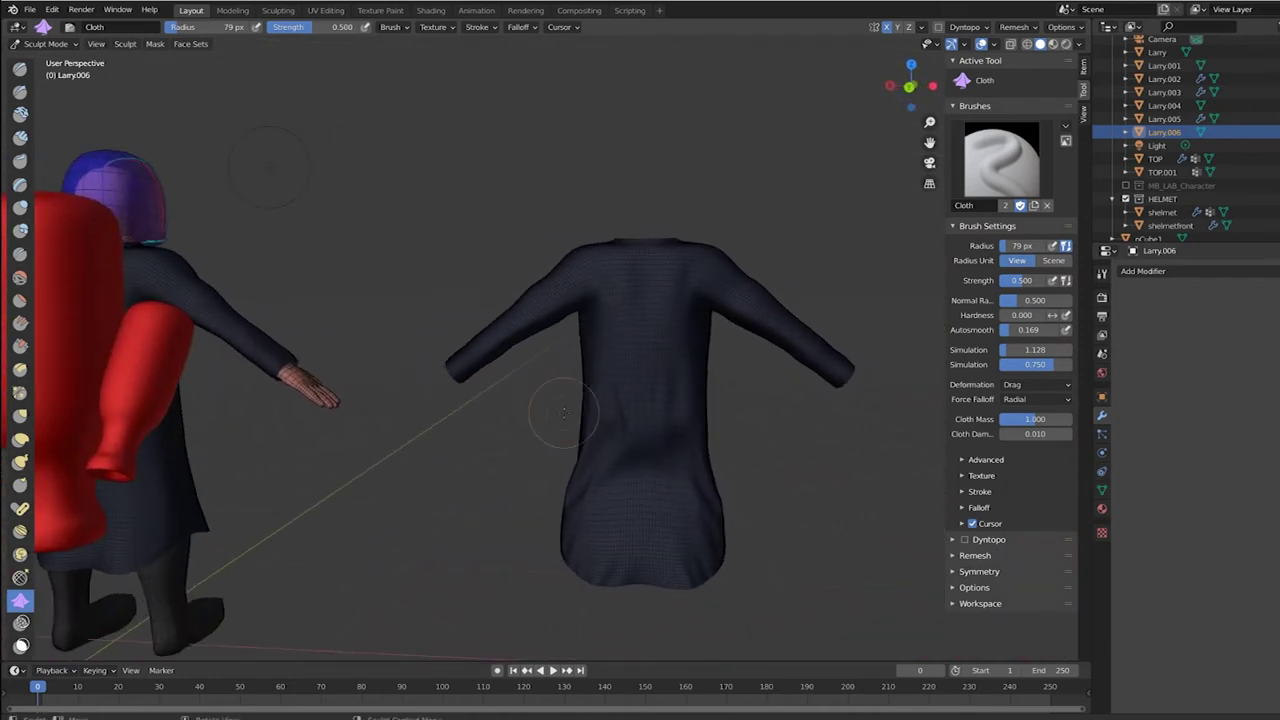
{"action": "left_click_drag", "start_coordinate": [630, 505], "coordinate": [644, 518]}
{"action": "middle_click_drag", "start_coordinate": [643, 540], "coordinate": [689, 477]}
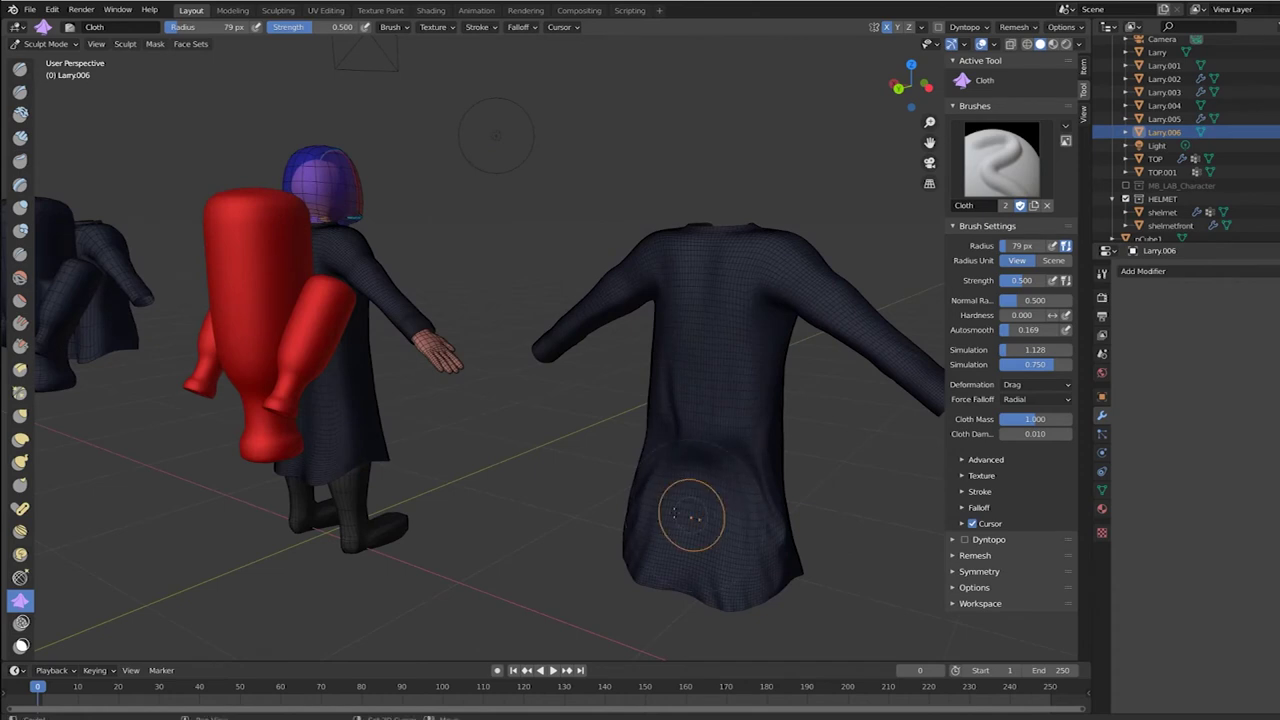
Switch to the Grab brush with a 390 px radius and reshape the coat's lower back.
{"action": "key", "text": "g"}
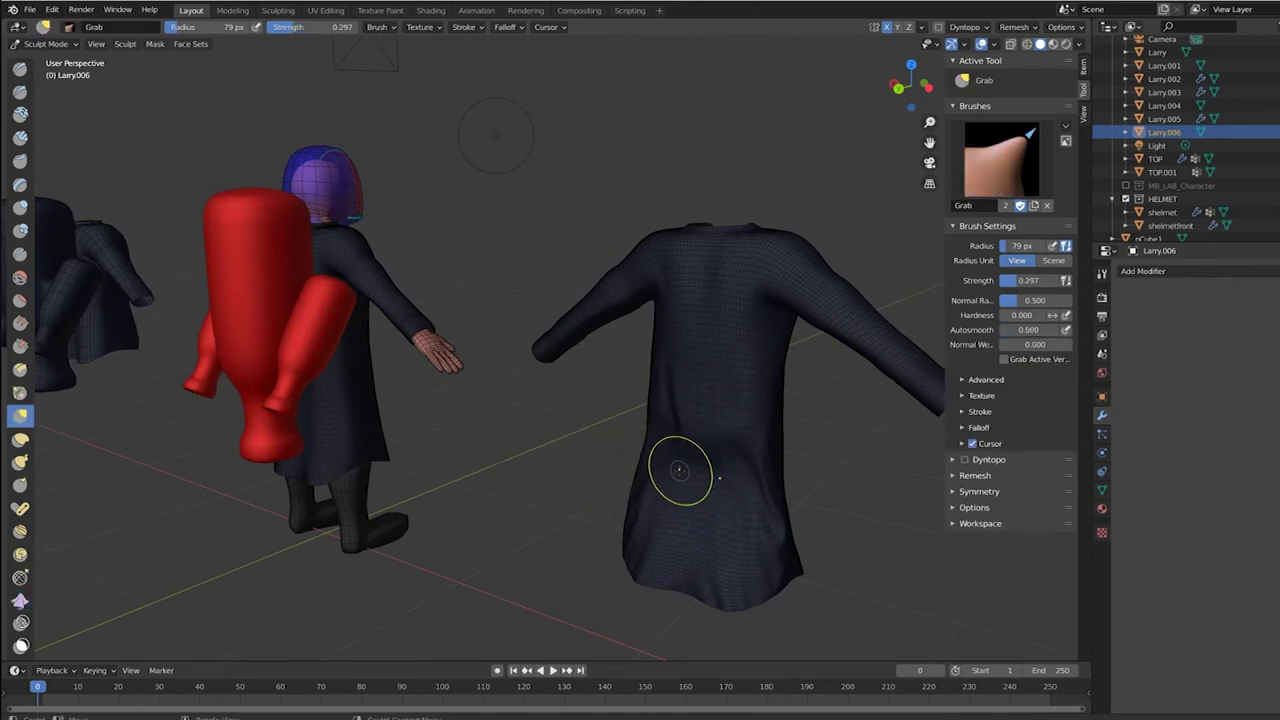
{"action": "key", "text": "f"}
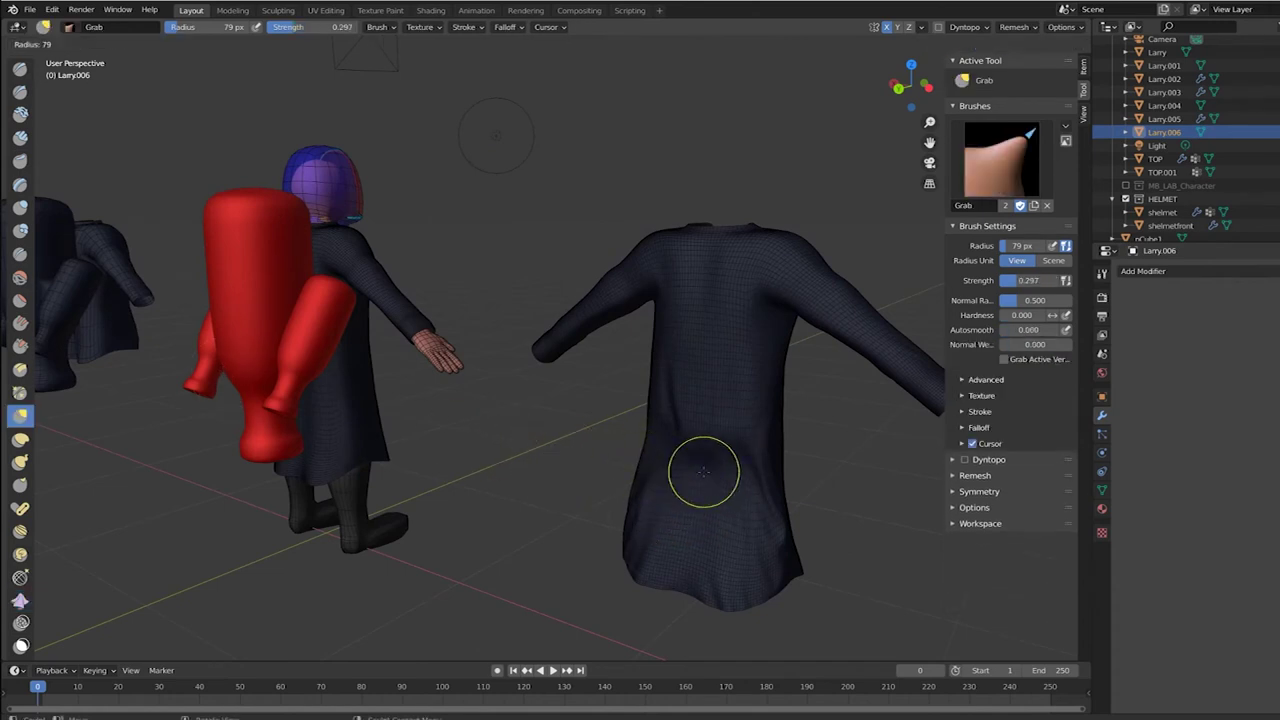
{"action": "left_click", "coordinate": [841, 459]}
{"action": "left_click_drag", "start_coordinate": [718, 477], "coordinate": [699, 481]}
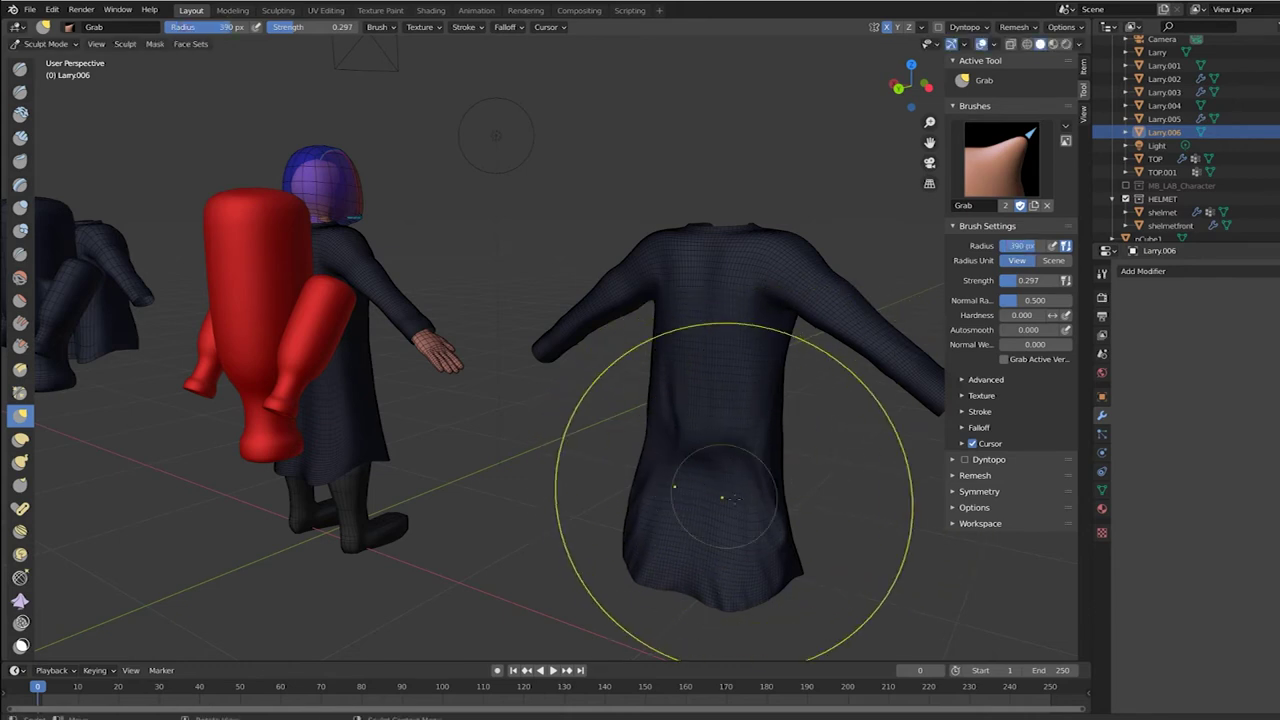
{"action": "mouse_move", "coordinate": [720, 491]}
{"action": "middle_mouse_down"}
{"action": "mouse_move", "coordinate": [735, 560]}
{"action": "mouse_move", "coordinate": [531, 545]}
{"action": "mouse_move", "coordinate": [560, 541]}
{"action": "middle_mouse_up"}
{"action": "scroll", "coordinate": [560, 543], "scroll_direction": "down", "scroll_amount": 5}
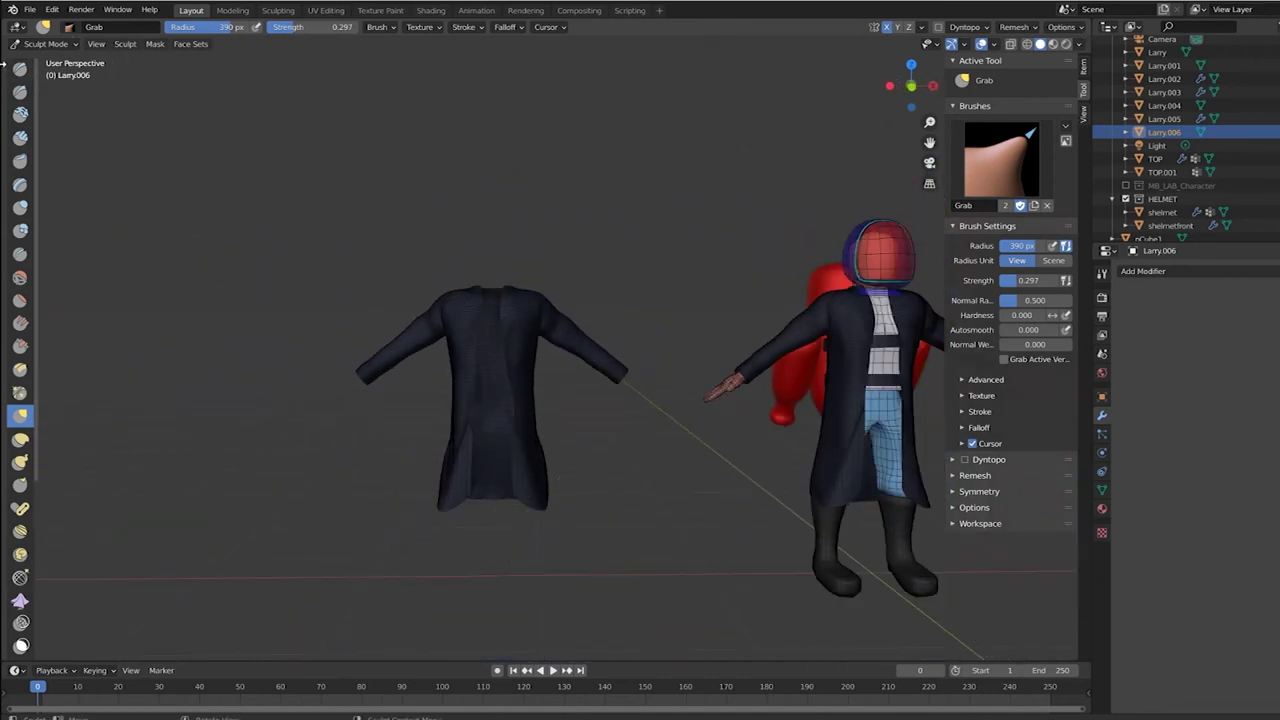
Return to Object Mode and move the original coat along the X axis off the character, to the far side of the sculpted duplicate.
{"action": "left_click", "coordinate": [44, 44]}
{"action": "left_click", "coordinate": [46, 60]}
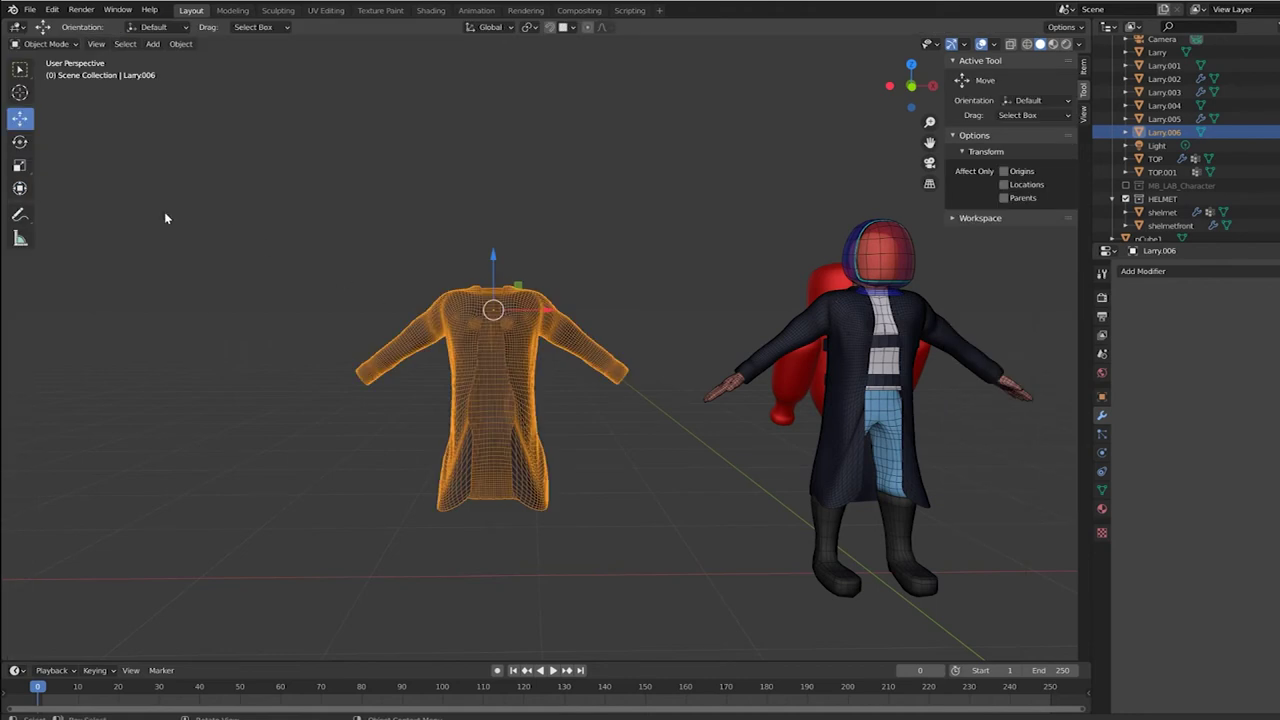
{"action": "left_click", "coordinate": [845, 401]}
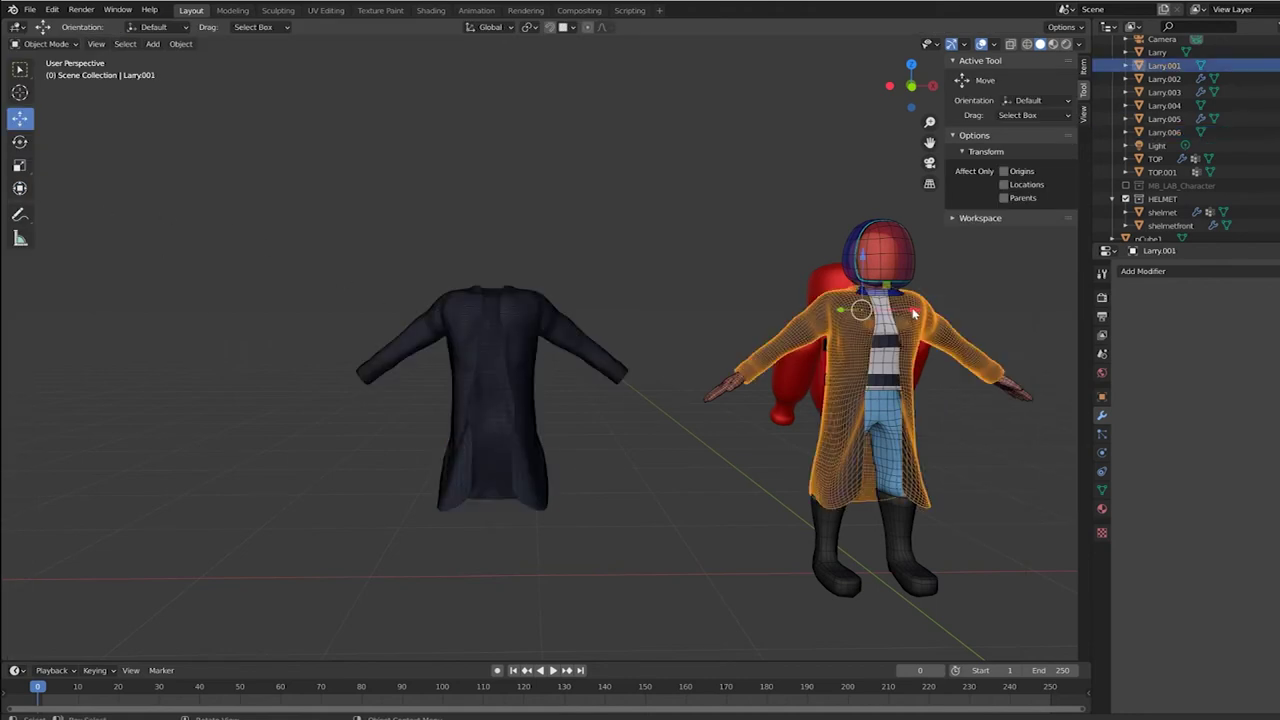
{"action": "key", "text": "g"}
{"action": "key", "text": "x"}
{"action": "left_click_drag", "start_coordinate": [766, 314], "coordinate": [224, 314]}
Move the sculpted coat about 2.2 m along the X axis onto the character's body.
{"action": "left_click", "coordinate": [526, 400]}
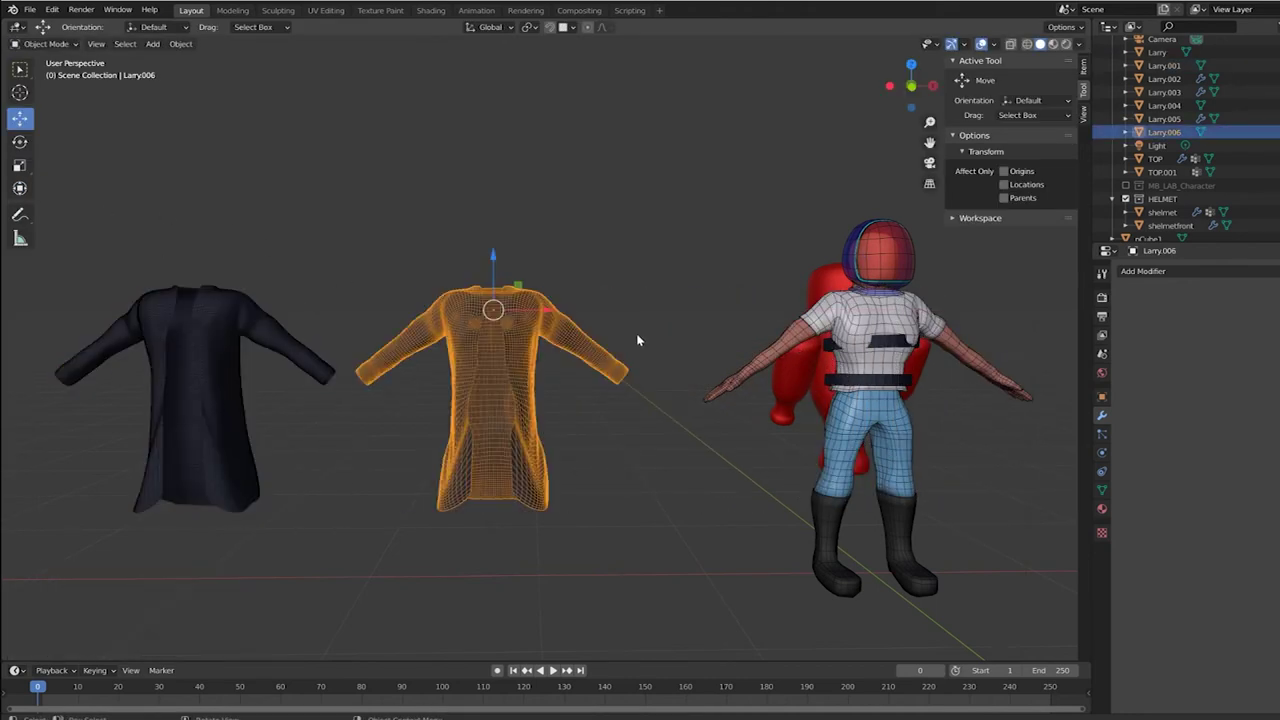
{"action": "key", "text": "g"}
{"action": "key", "text": "x"}
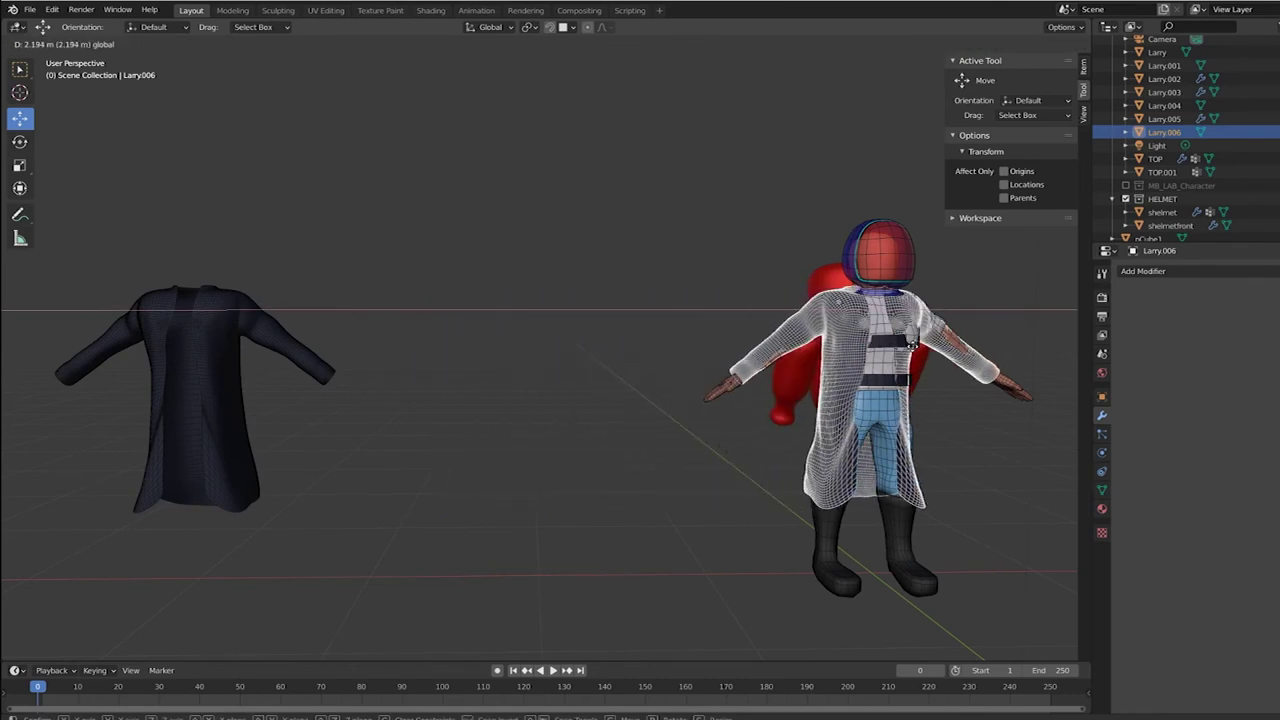
{"action": "left_click", "coordinate": [907, 362]}
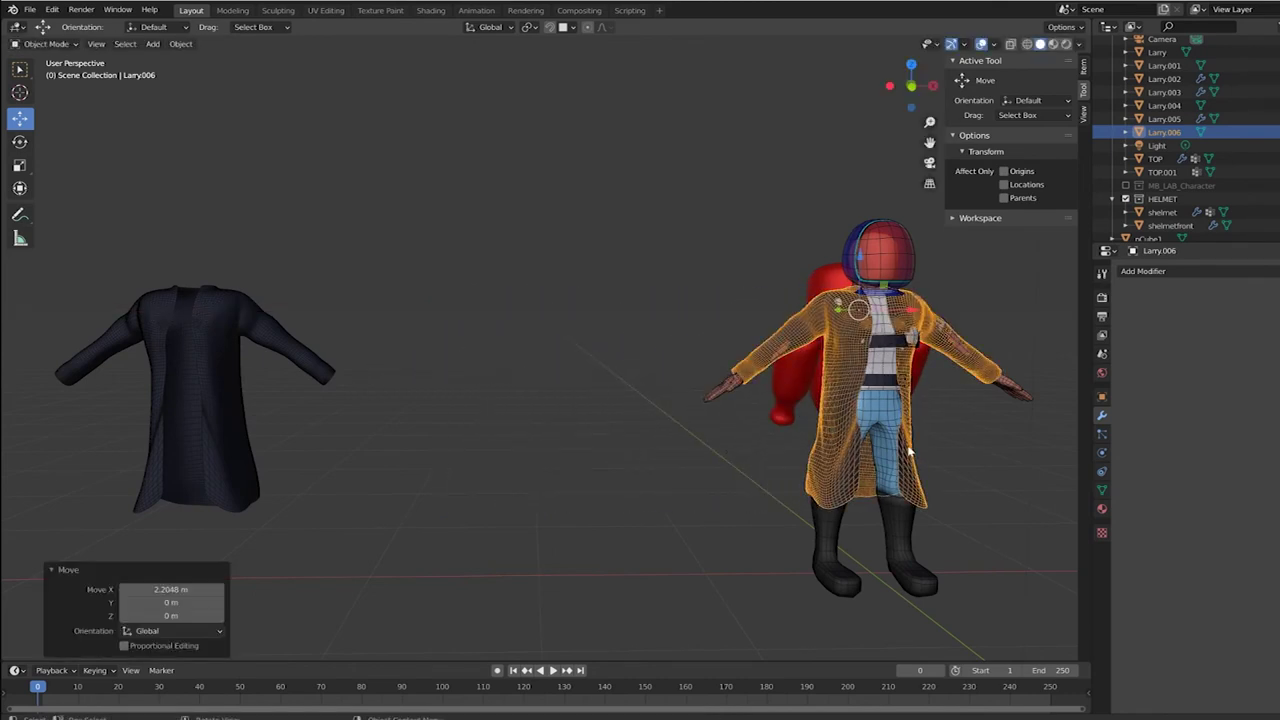
Check the fit of the sculpted coat on the character up close and put the coat back into Sculpt Mode.
{"action": "middle_click_drag", "start_coordinate": [908, 448], "coordinate": [831, 406]}
{"action": "scroll", "coordinate": [834, 410], "scroll_direction": "up", "scroll_amount": 4}
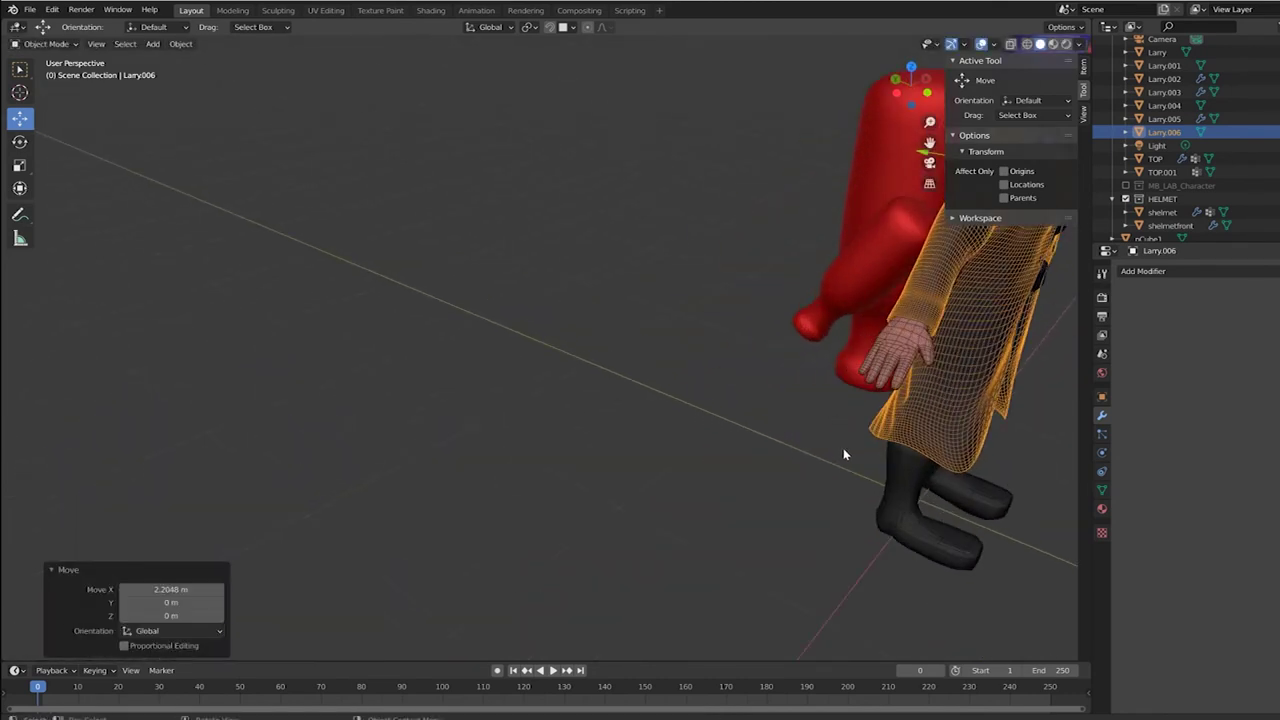
{"action": "middle_click_drag", "start_coordinate": [843, 454], "coordinate": [300, 492], "text": "shift"}
{"action": "middle_click_drag", "start_coordinate": [780, 458], "coordinate": [677, 484], "text": "shift"}
{"action": "scroll", "coordinate": [403, 355], "scroll_direction": "up", "scroll_amount": 3}
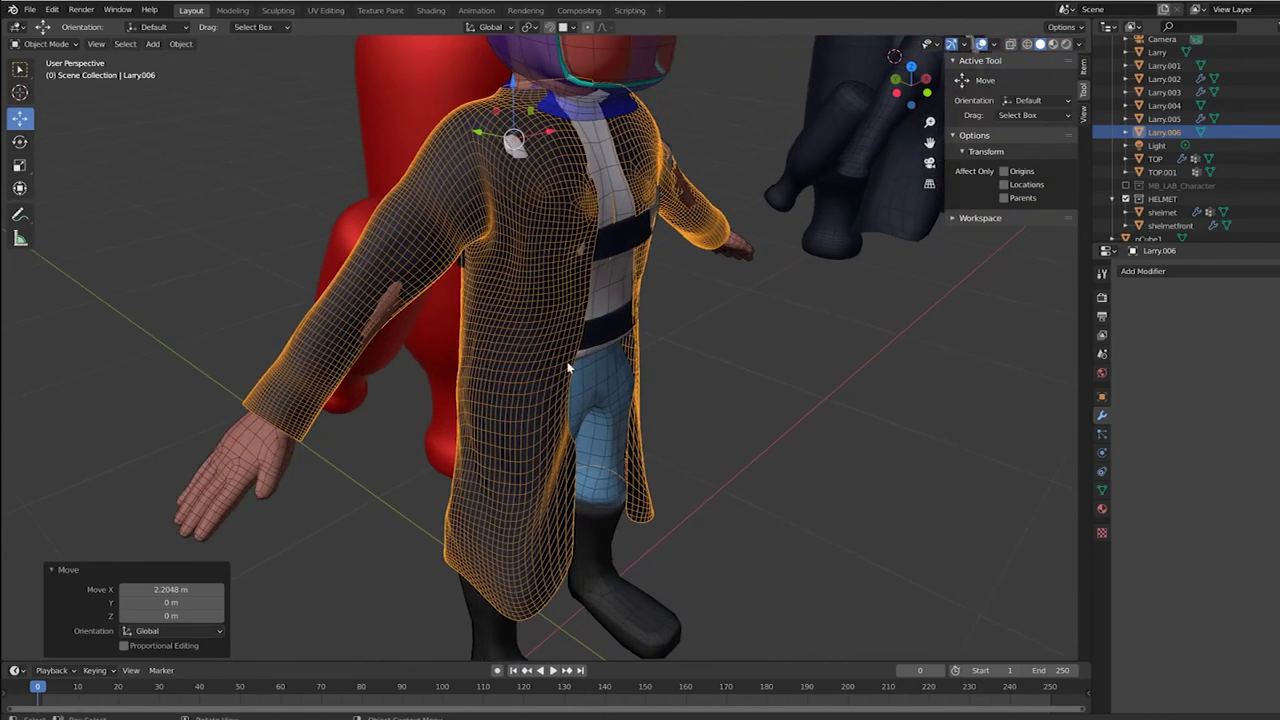
{"action": "mouse_move", "coordinate": [709, 390]}
{"action": "middle_mouse_down"}
{"action": "mouse_move", "coordinate": [779, 375]}
{"action": "mouse_move", "coordinate": [734, 392]}
{"action": "mouse_move", "coordinate": [688, 384]}
{"action": "middle_mouse_up"}
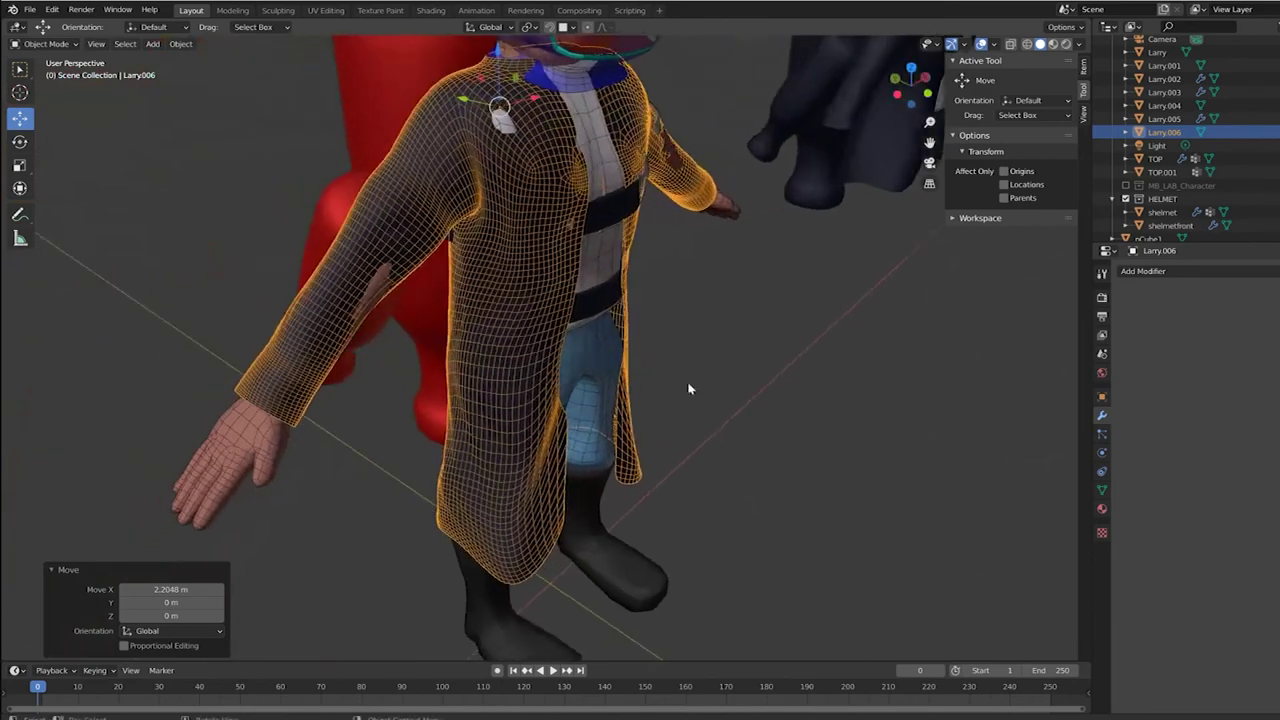
{"action": "left_click", "coordinate": [60, 44]}
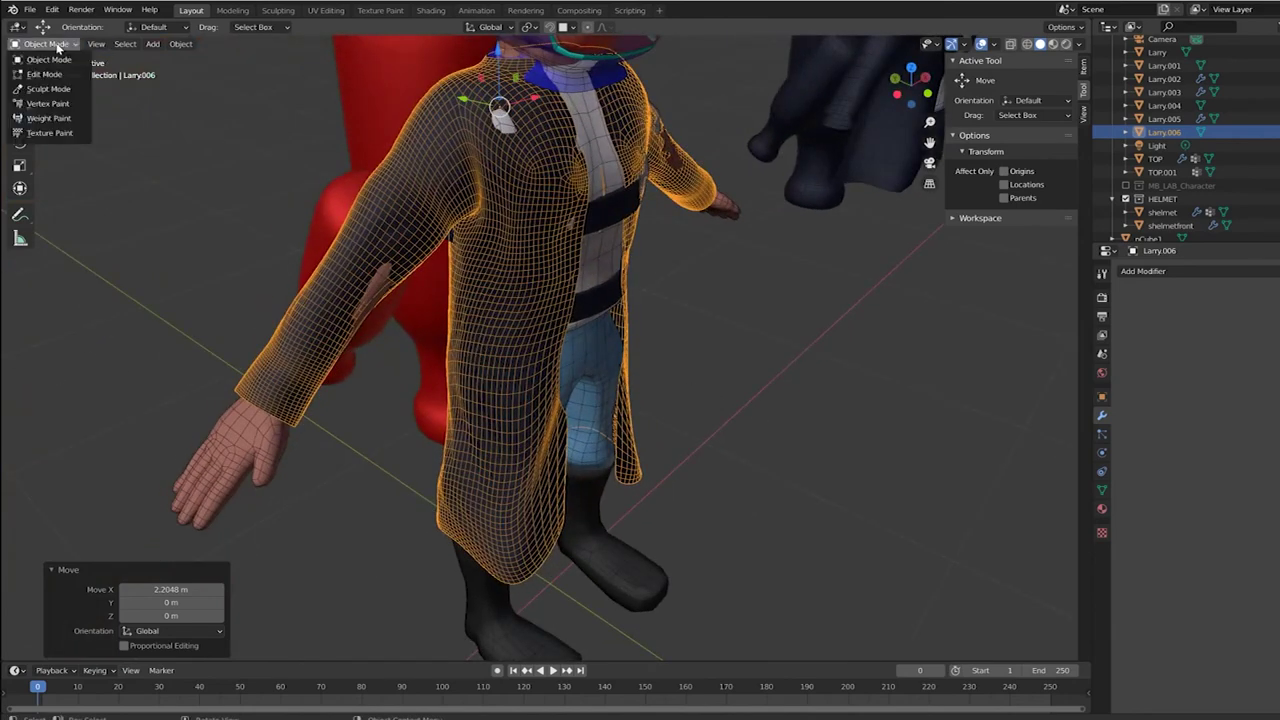
{"action": "left_click", "coordinate": [48, 90]}
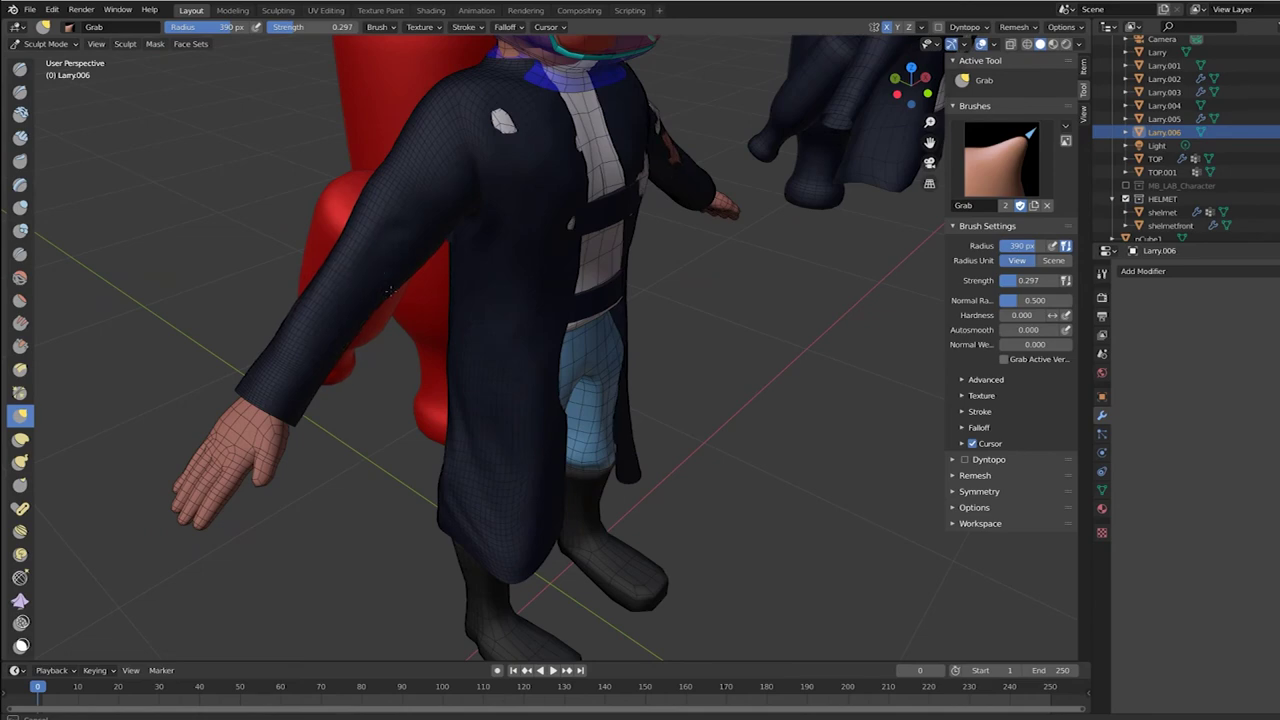
Try to pull the coat over the exposed thigh and chest with the 390 px Grab brush, and undo both strokes.
{"action": "middle_click_drag", "start_coordinate": [390, 291], "coordinate": [292, 226]}
{"action": "scroll", "coordinate": [674, 431], "scroll_direction": "down", "scroll_amount": 3}
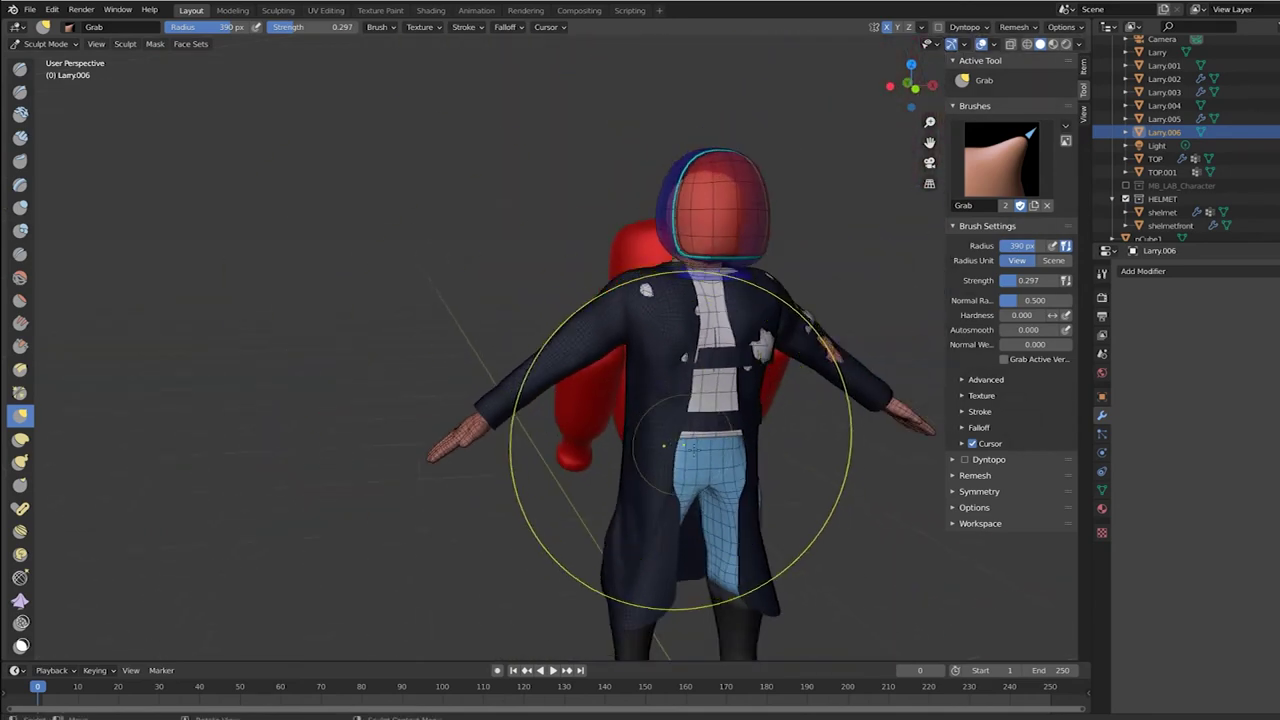
{"action": "middle_click_drag", "start_coordinate": [663, 445], "coordinate": [775, 495]}
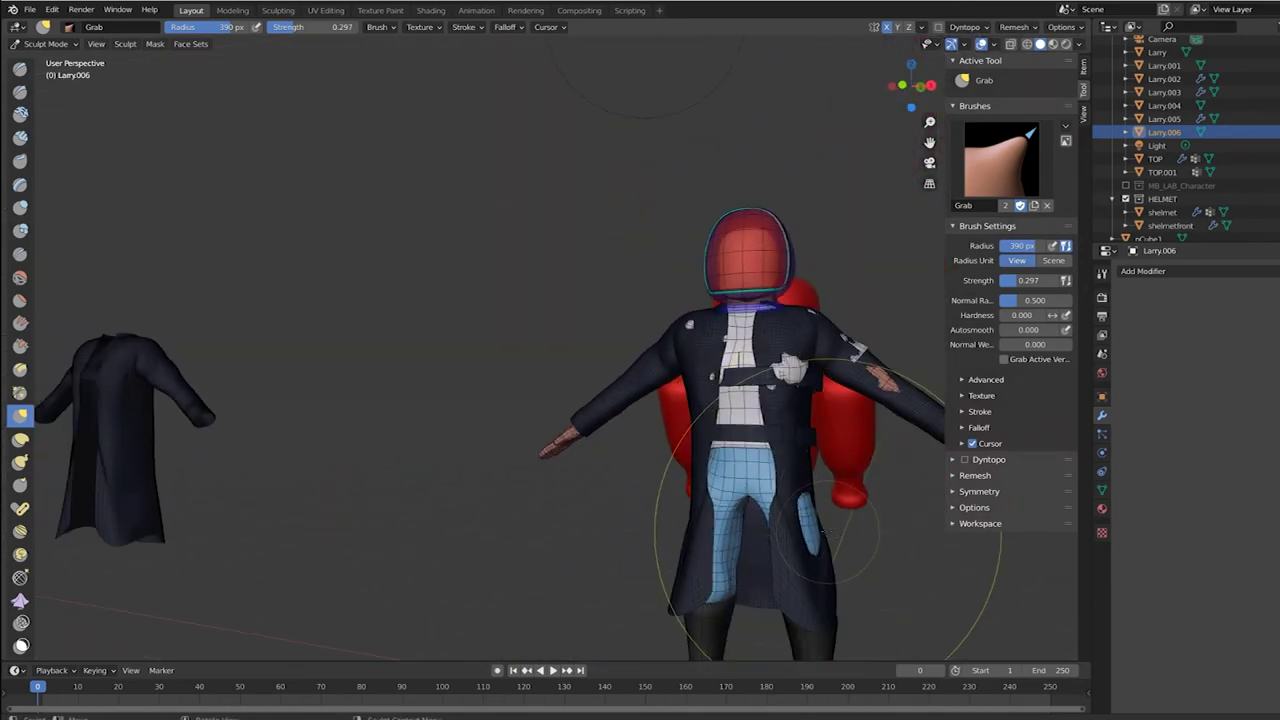
{"action": "mouse_move", "coordinate": [802, 514]}
{"action": "left_mouse_down"}
{"action": "mouse_move", "coordinate": [822, 532]}
{"action": "mouse_move", "coordinate": [816, 523]}
{"action": "mouse_move", "coordinate": [836, 525]}
{"action": "left_mouse_up"}
{"action": "middle_click_drag", "start_coordinate": [749, 571], "coordinate": [766, 423]}
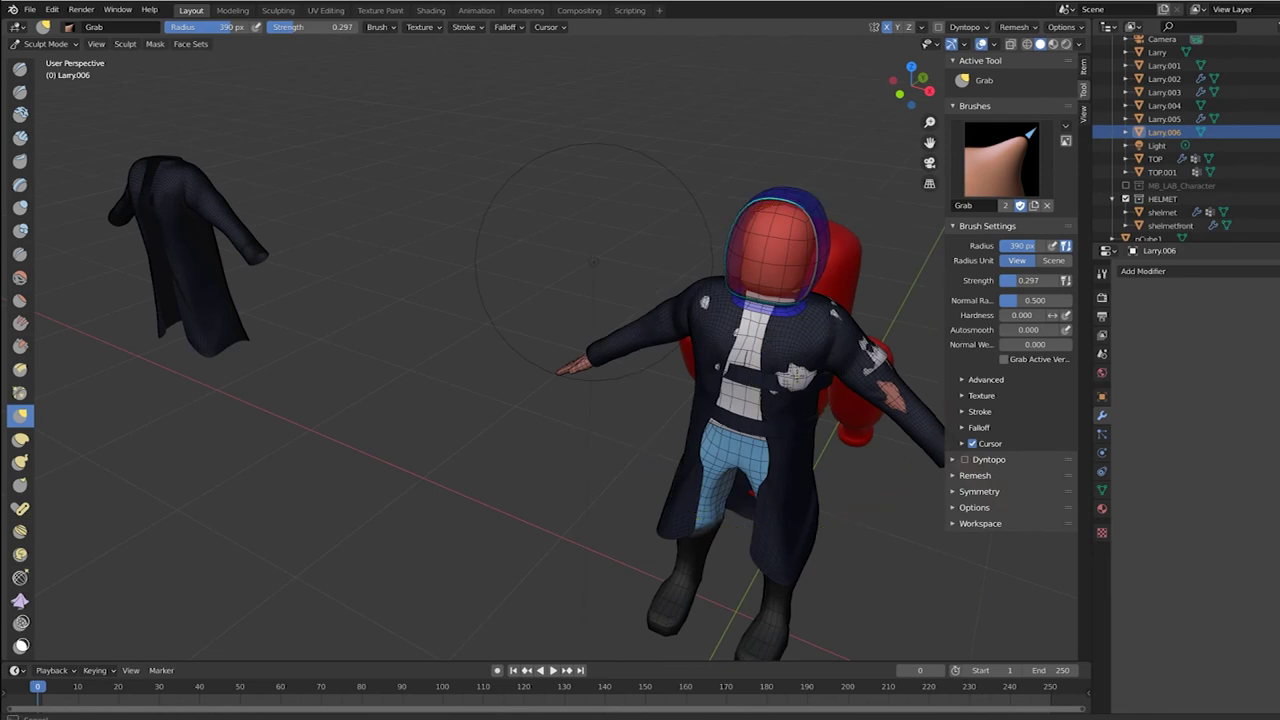
{"action": "left_click_drag", "start_coordinate": [796, 376], "coordinate": [796, 372]}
{"action": "key", "text": "ctrl+z"}
{"action": "key", "text": "ctrl+z"}
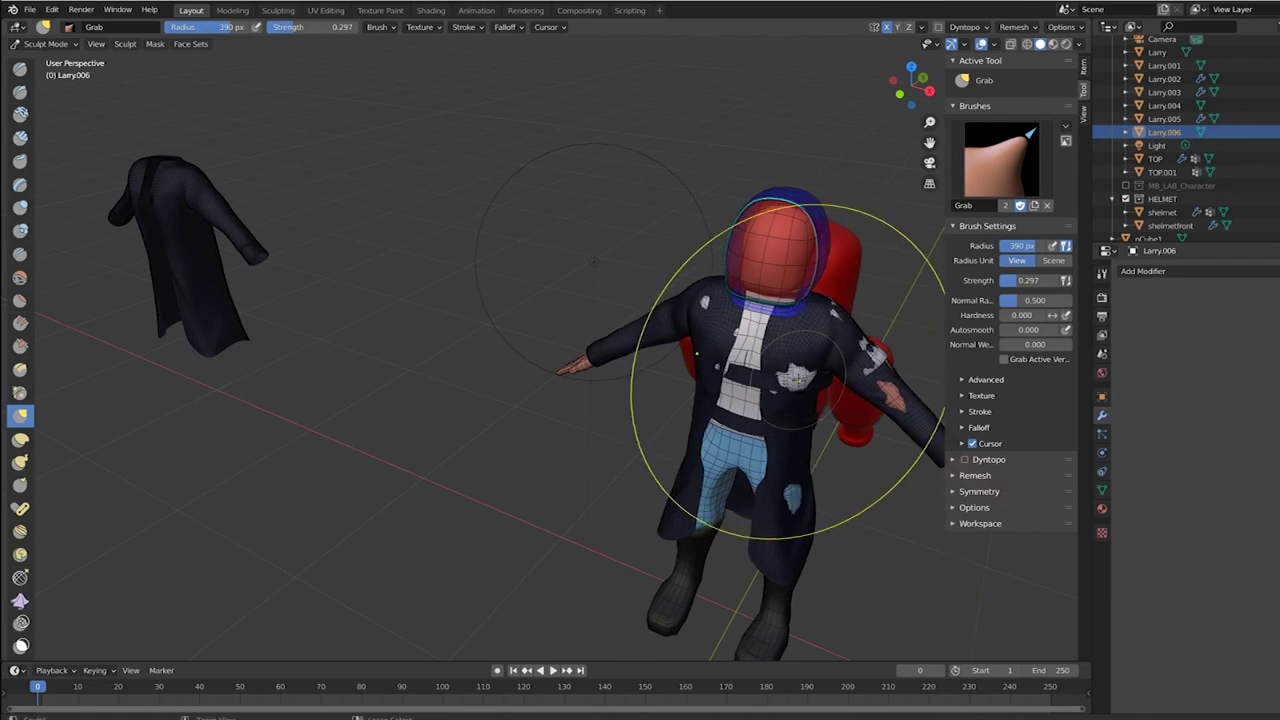
Reduce the Grab brush radius to 136 px and pull the coat's lower front over the exposed thigh.
{"action": "middle_click_drag", "start_coordinate": [796, 380], "coordinate": [794, 500]}
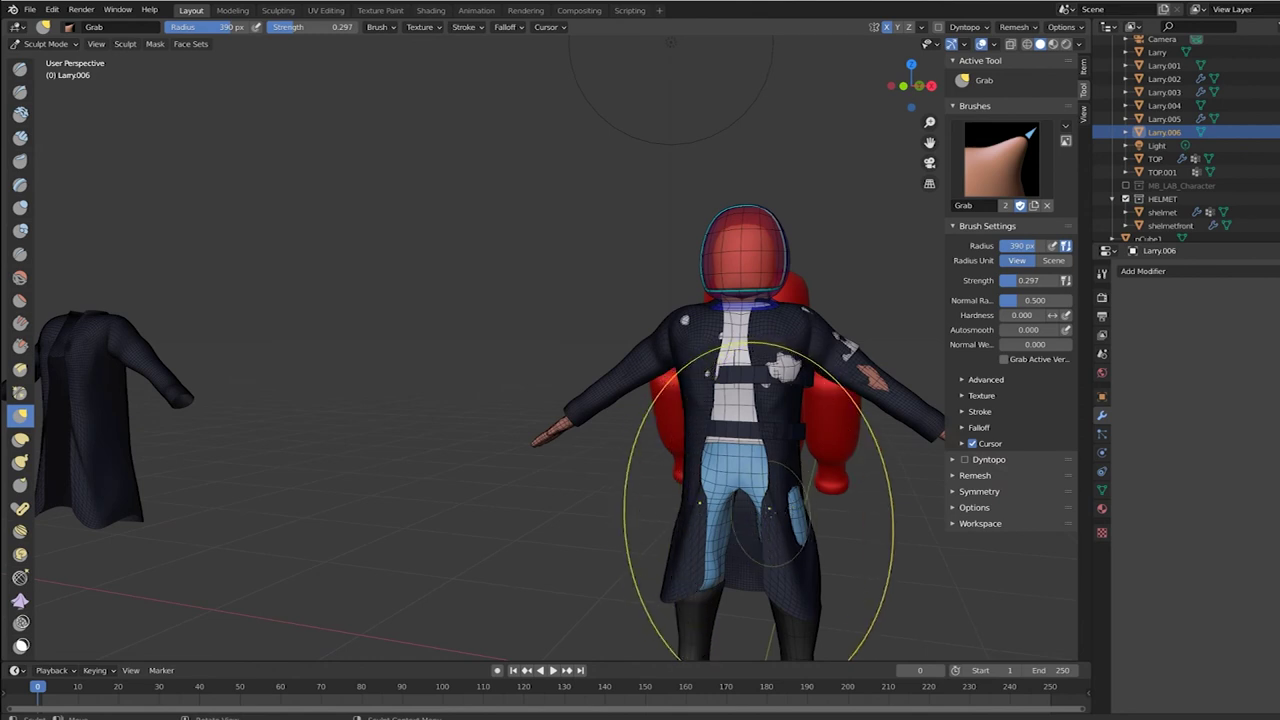
{"action": "key", "text": "f"}
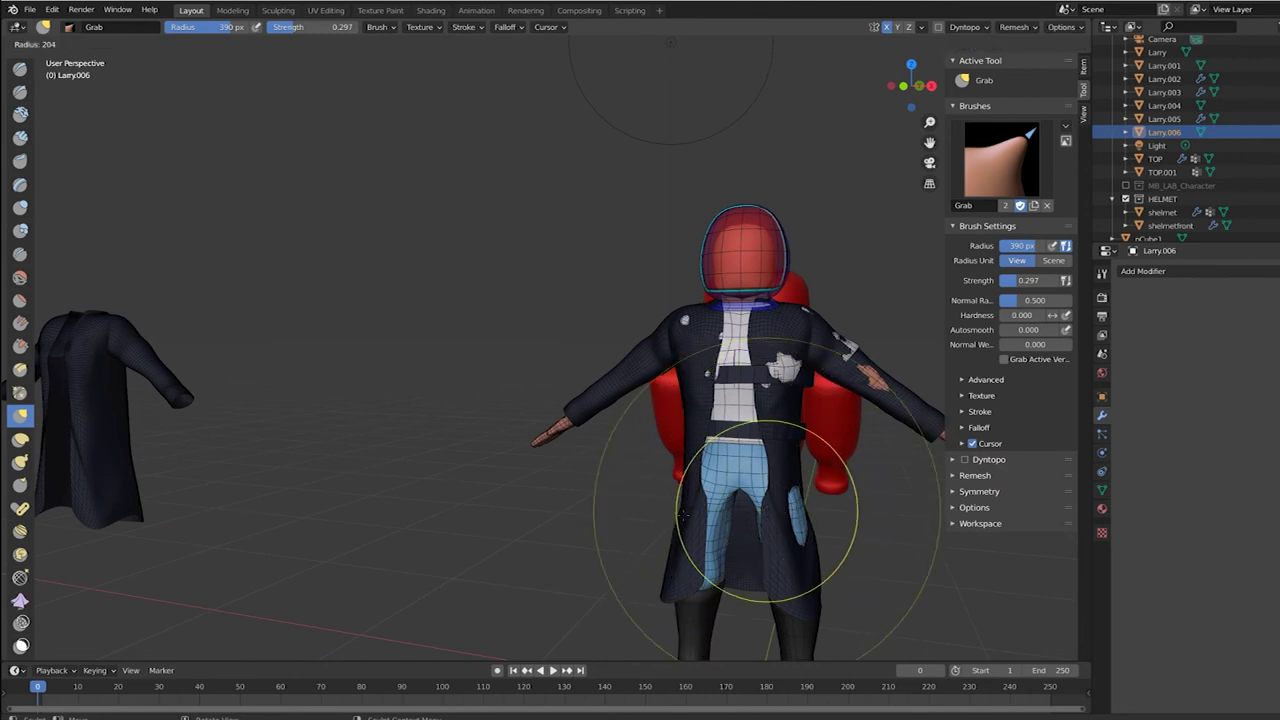
{"action": "left_click", "coordinate": [652, 522]}
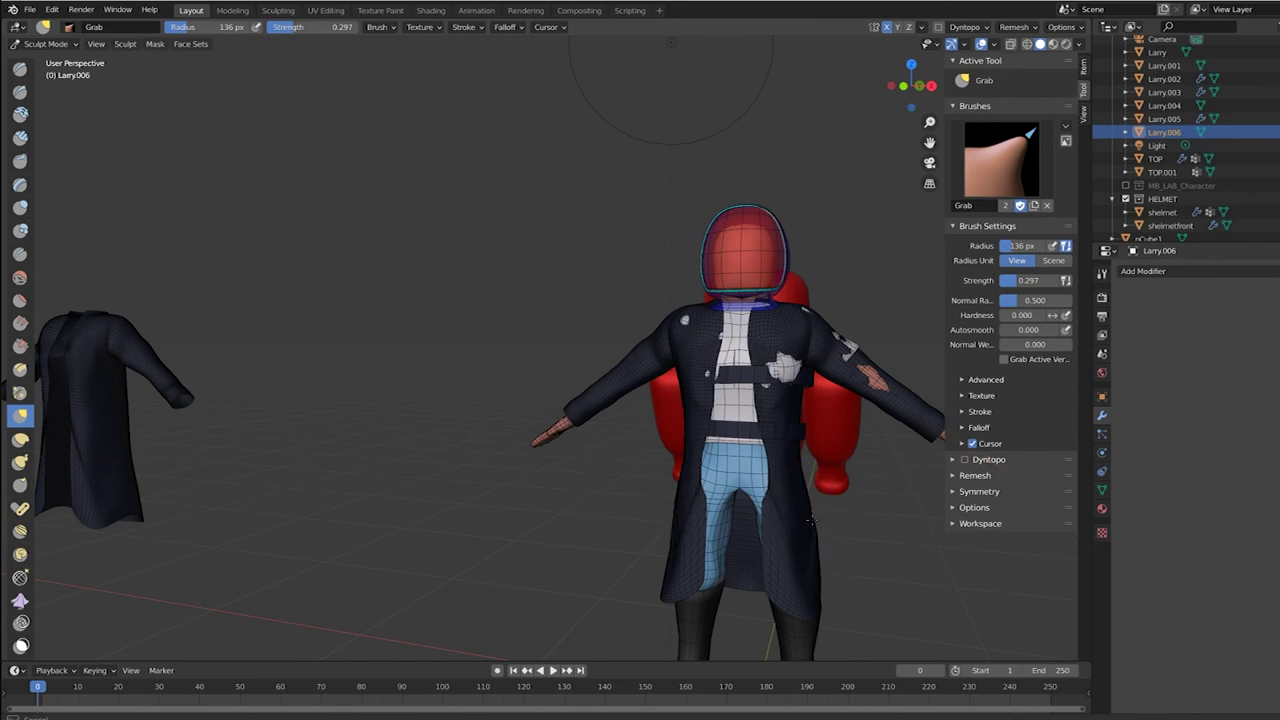
Pull the coat's chest and shoulder outward with the 136 px Grab brush to cover the shirt poking through.
{"action": "middle_click_drag", "start_coordinate": [810, 520], "coordinate": [829, 386]}
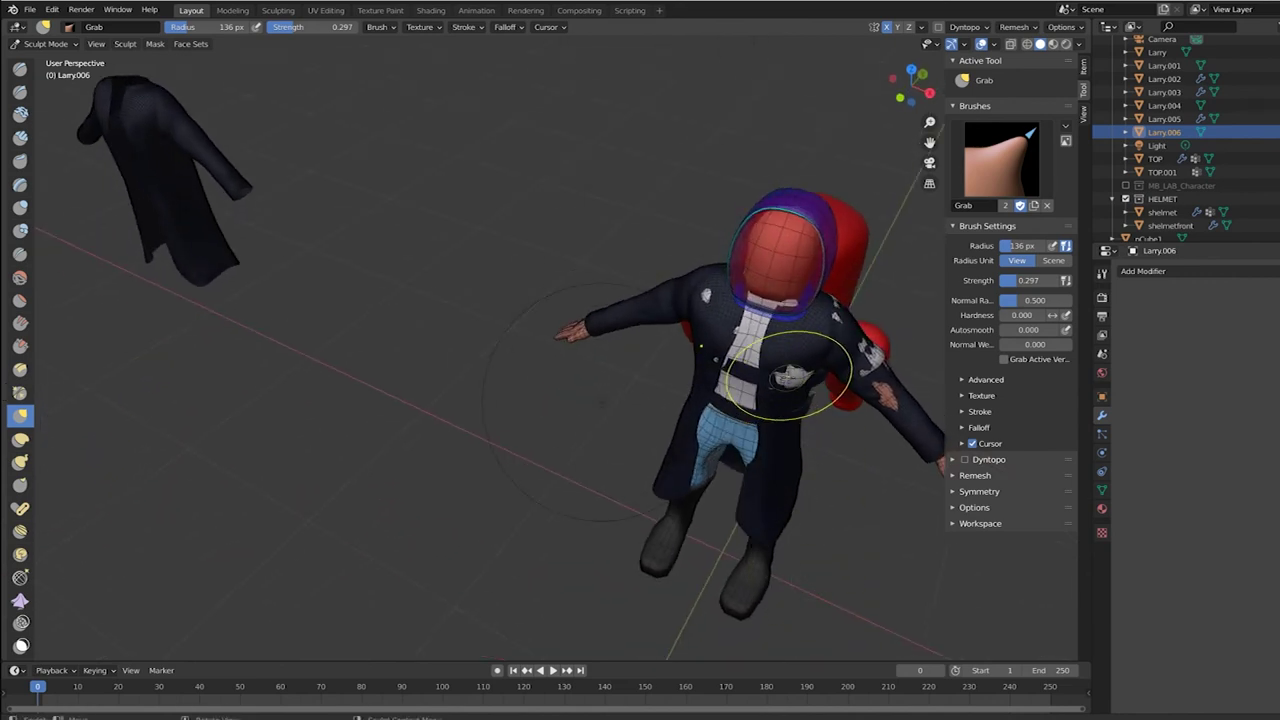
{"action": "left_click_drag", "start_coordinate": [788, 376], "coordinate": [806, 385]}
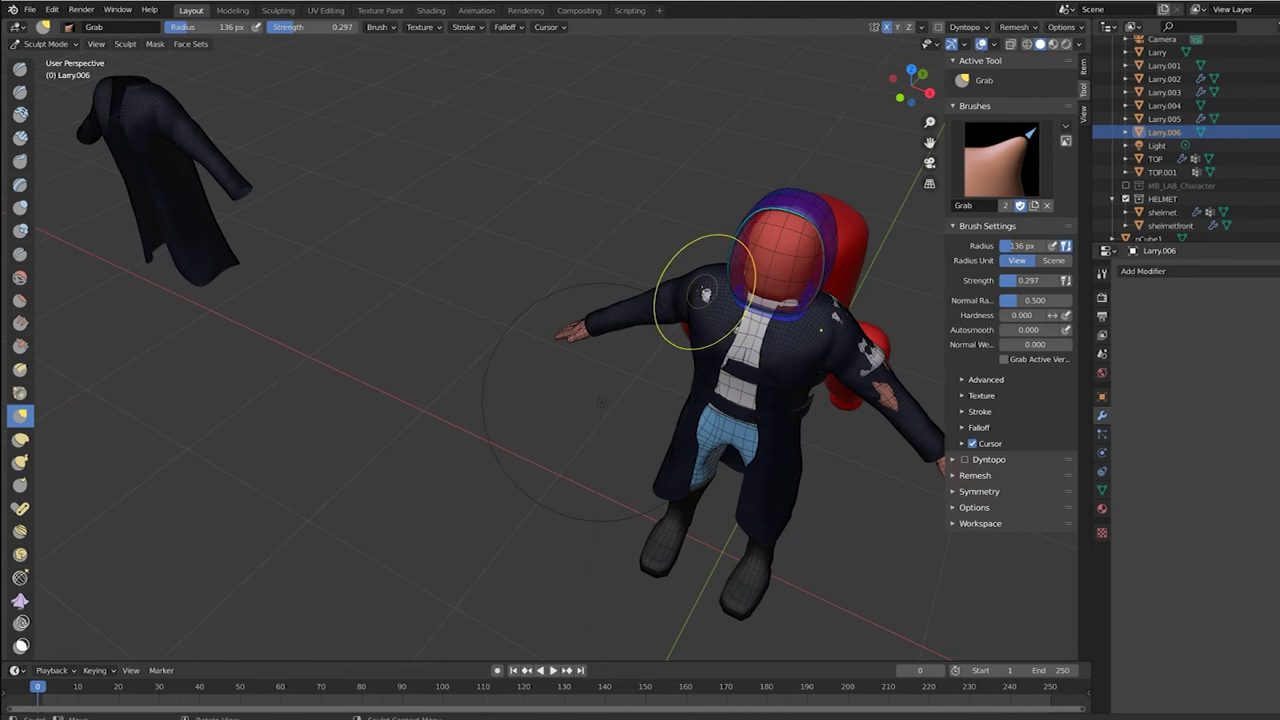
{"action": "mouse_move", "coordinate": [707, 297]}
{"action": "left_mouse_down"}
{"action": "mouse_move", "coordinate": [701, 282]}
{"action": "mouse_move", "coordinate": [706, 295]}
{"action": "left_mouse_up"}
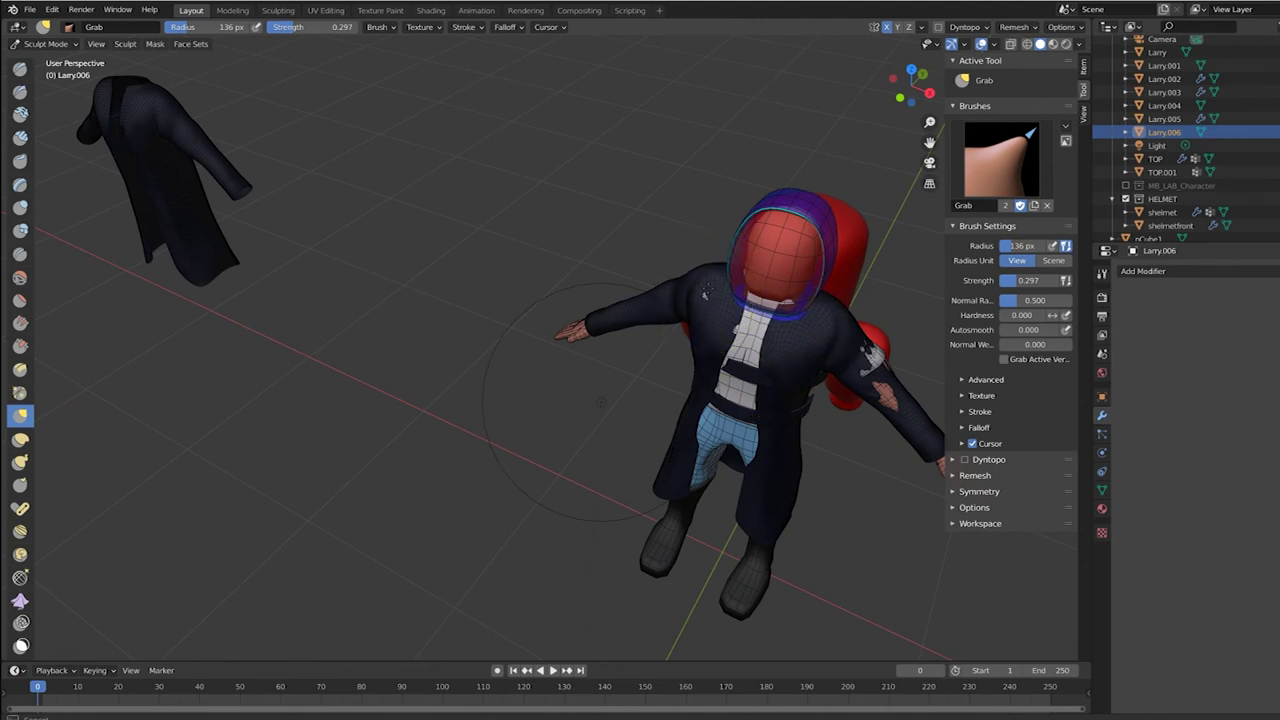
Pull the sleeve outward with the Grab brush over the skin and shirt poking through the upper arm, front and back.
{"action": "middle_click_drag", "start_coordinate": [600, 402], "coordinate": [745, 310]}
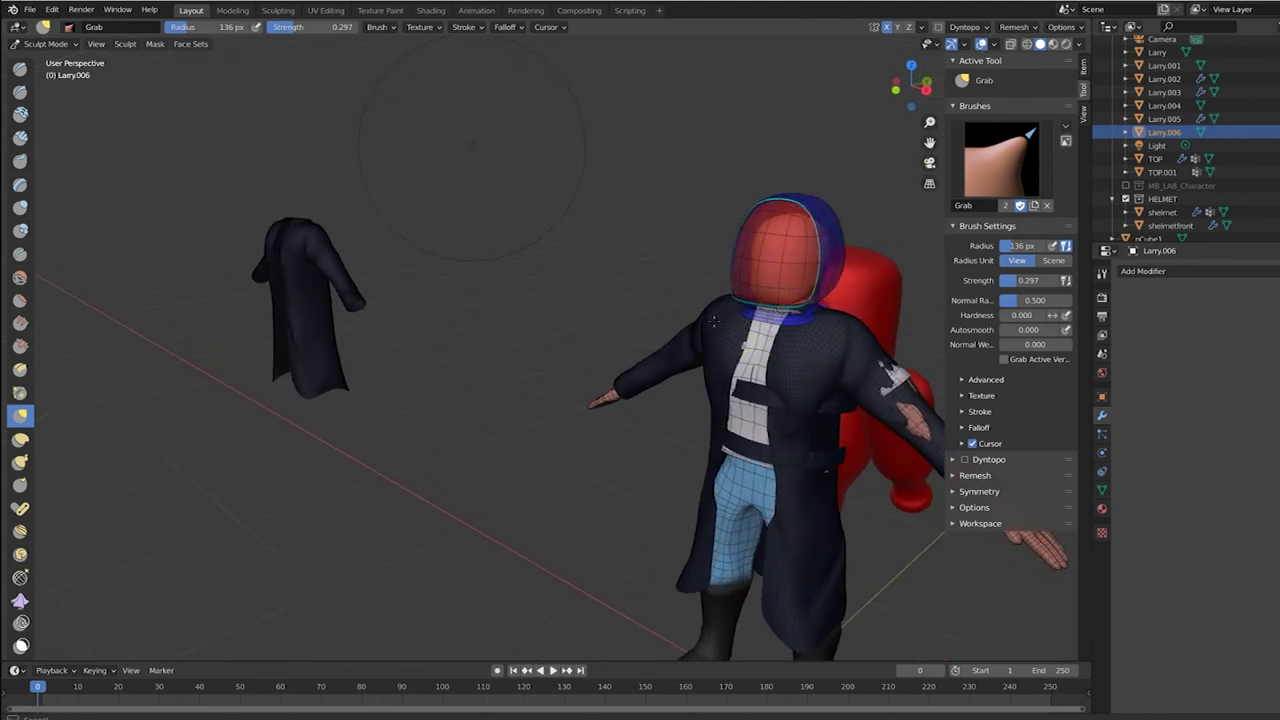
{"action": "left_click_drag", "start_coordinate": [895, 385], "coordinate": [900, 406]}
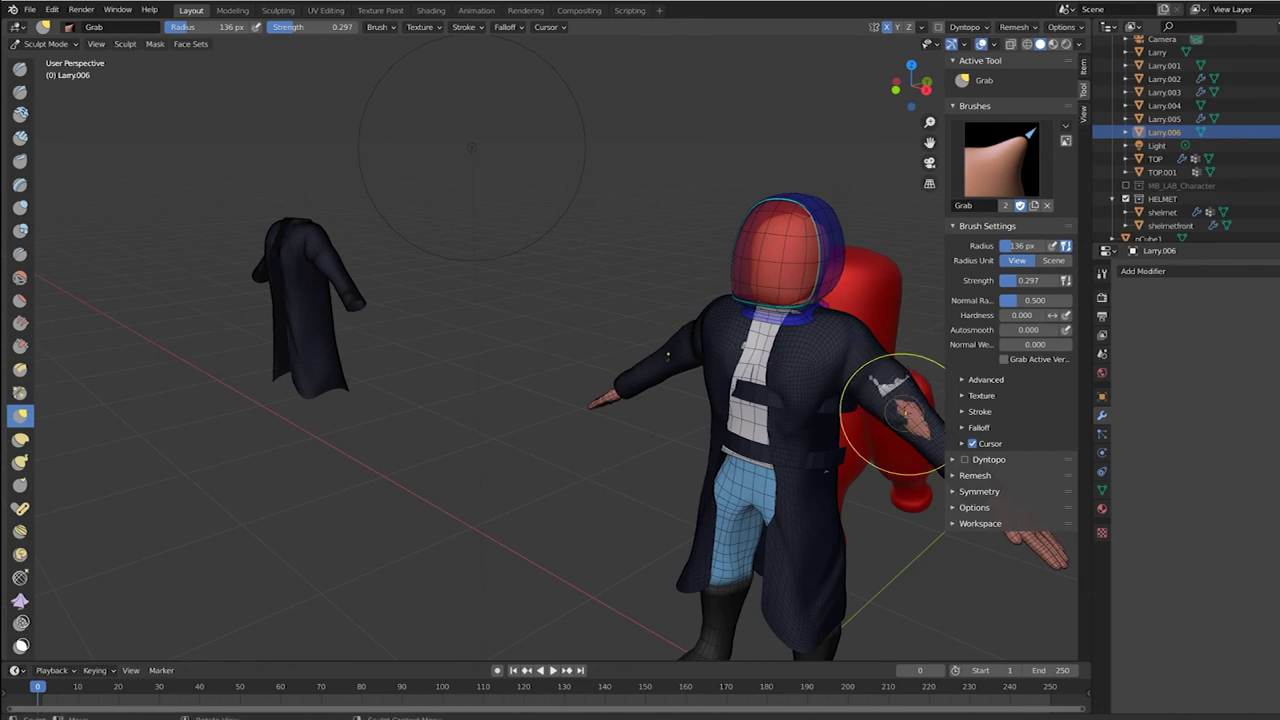
{"action": "middle_click_drag", "start_coordinate": [895, 430], "coordinate": [579, 474]}
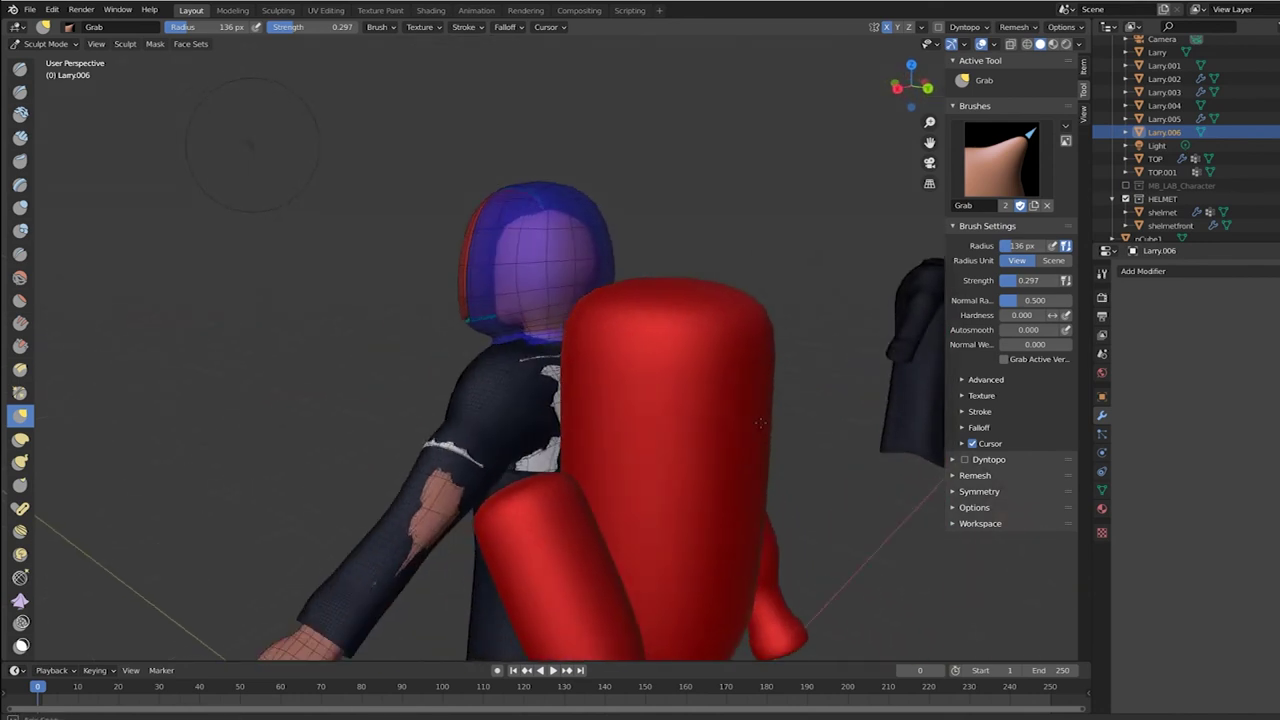
{"action": "left_click_drag", "start_coordinate": [454, 516], "coordinate": [420, 485]}
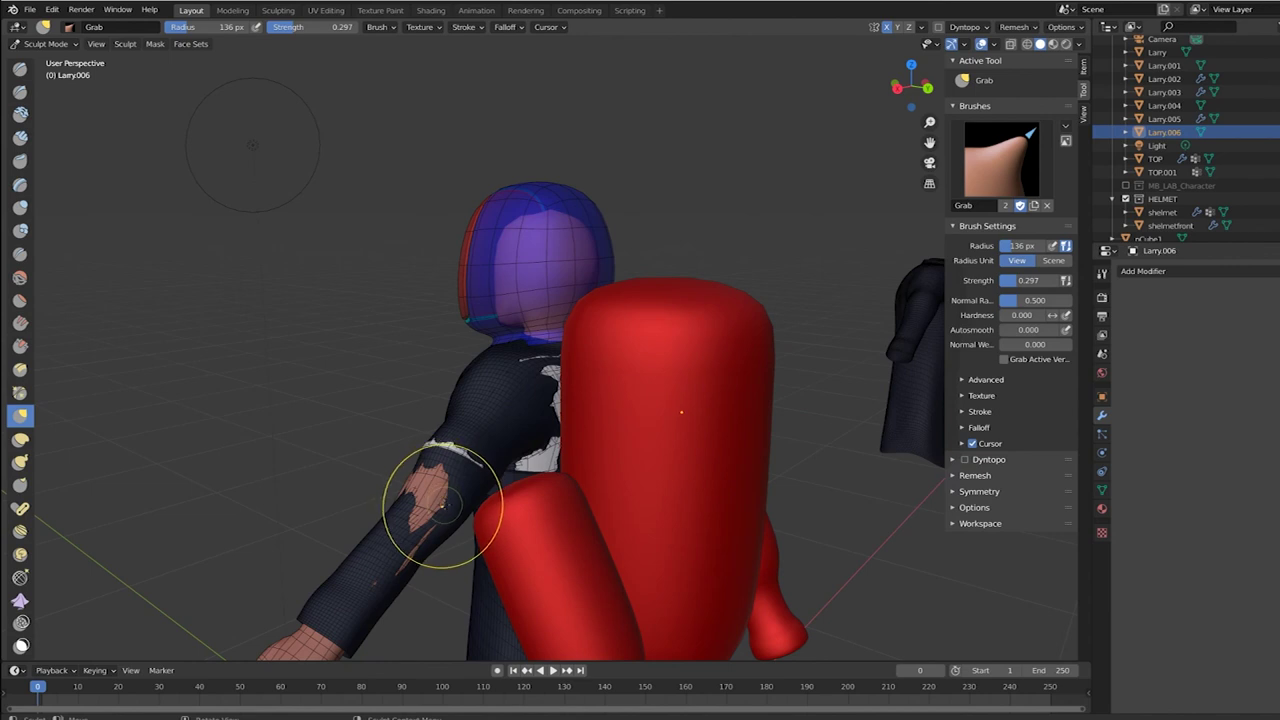
Switch to the Inflate brush at 0.500 strength and inflate the back of the sleeve over the exposed arm.
{"action": "left_click", "coordinate": [19, 208]}
{"action": "mouse_move", "coordinate": [430, 505]}
{"action": "left_mouse_down"}
{"action": "mouse_move", "coordinate": [418, 490]}
{"action": "mouse_move", "coordinate": [446, 450]}
{"action": "left_mouse_up"}
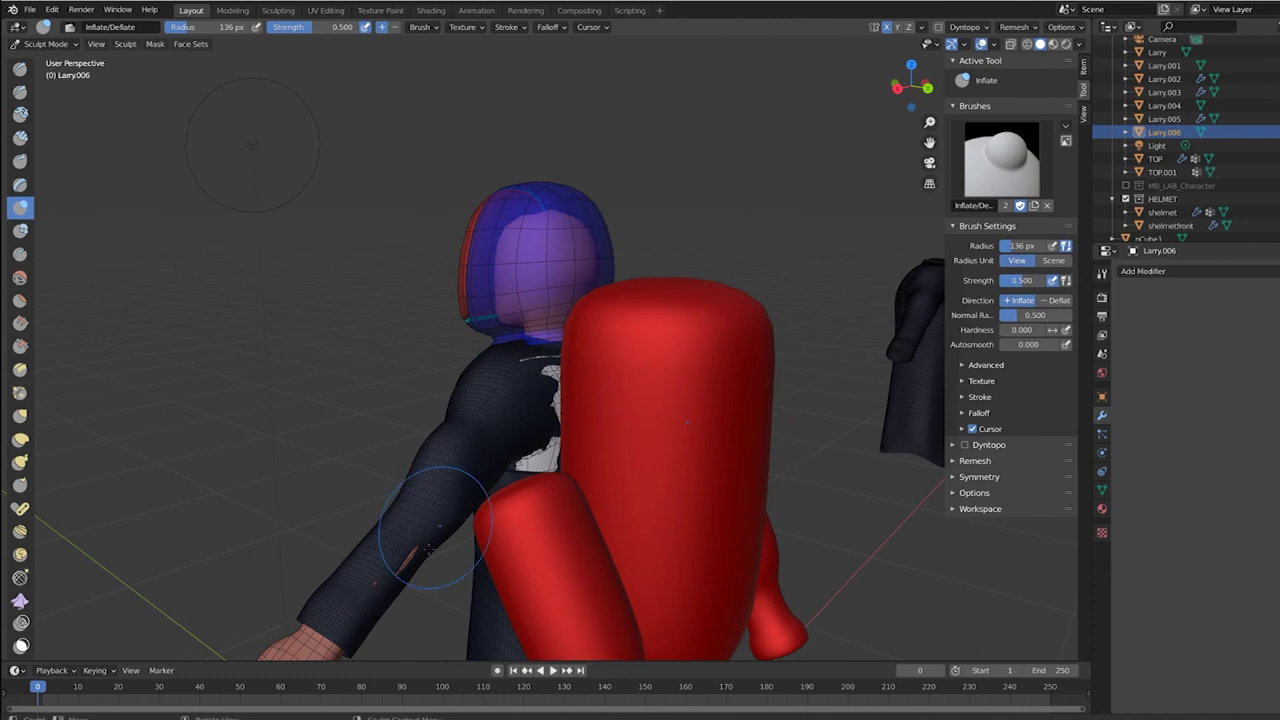
{"action": "middle_click_drag", "start_coordinate": [252, 145], "coordinate": [800, 122]}
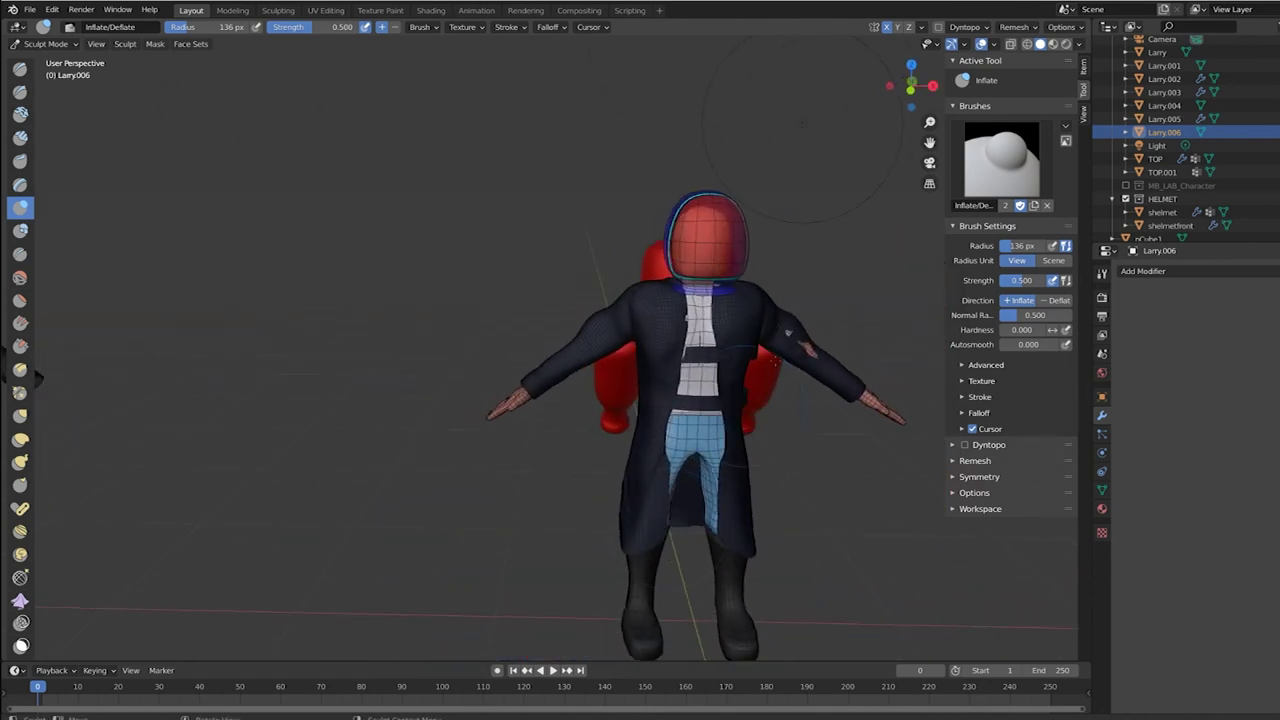